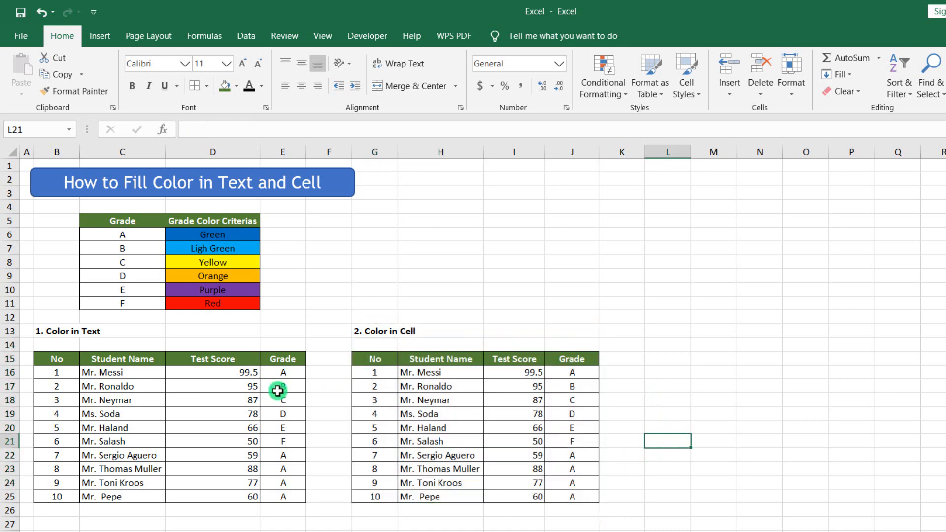
Step: Start a formula-based conditional formatting rule for B16:E25 in the Color in Text table, with the formula =$E16="A"
drag(63, 373, 288, 499)
click(601, 93)
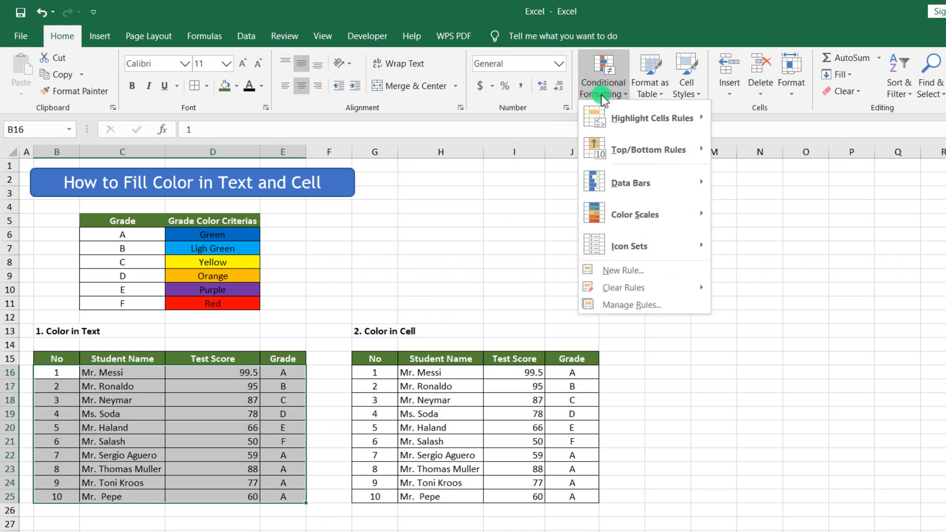
click(628, 304)
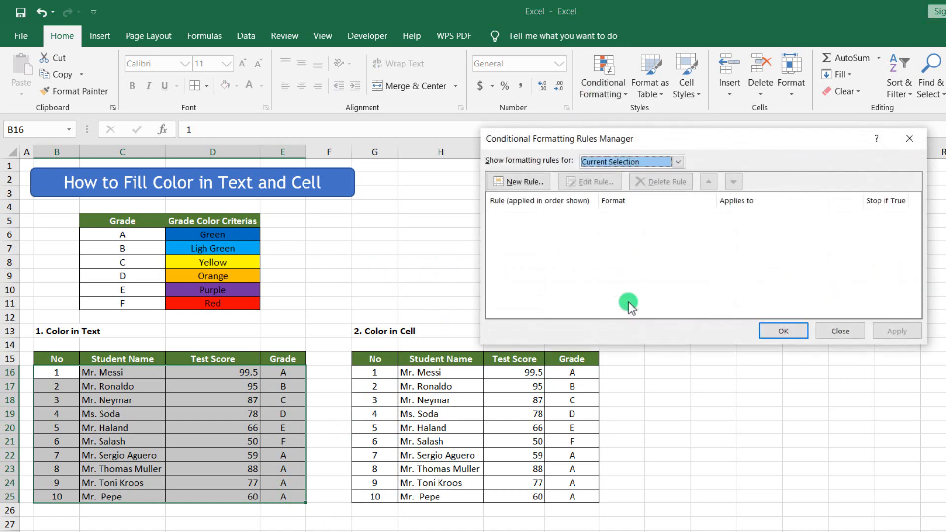
click(517, 181)
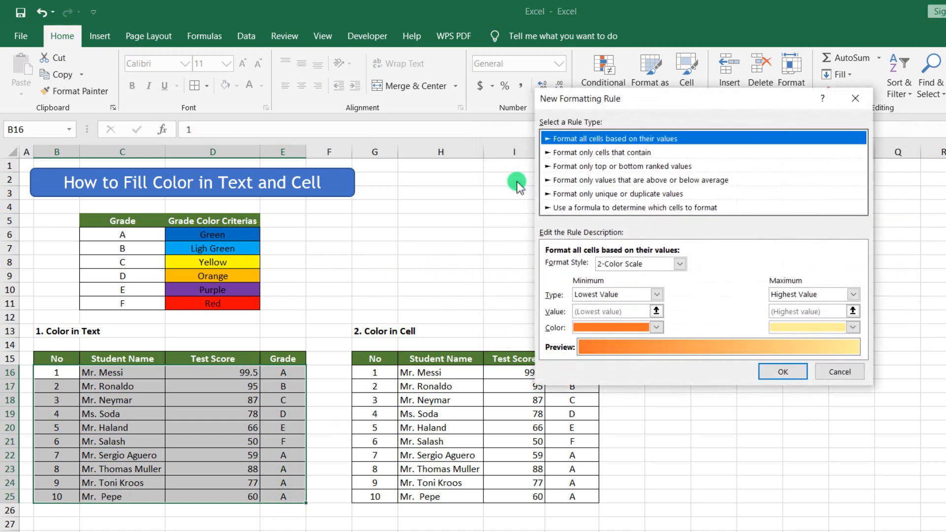
click(577, 207)
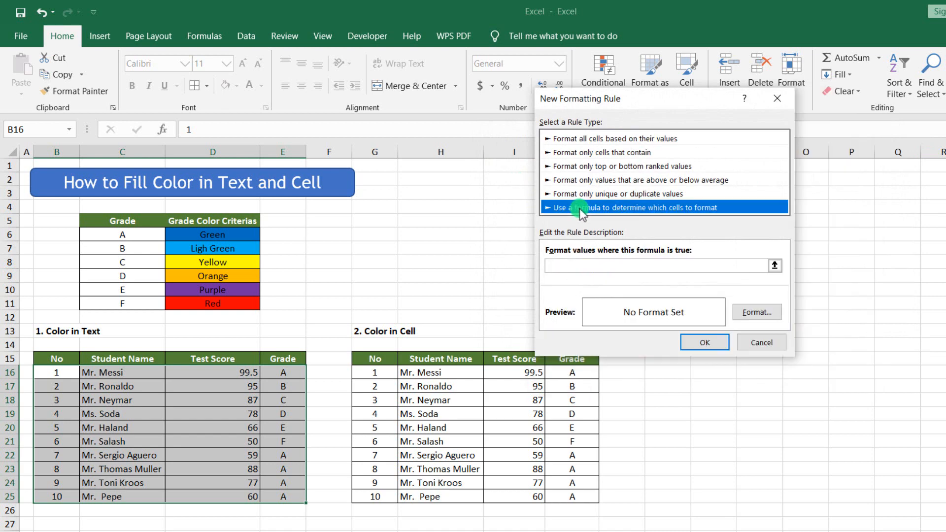
click(560, 265)
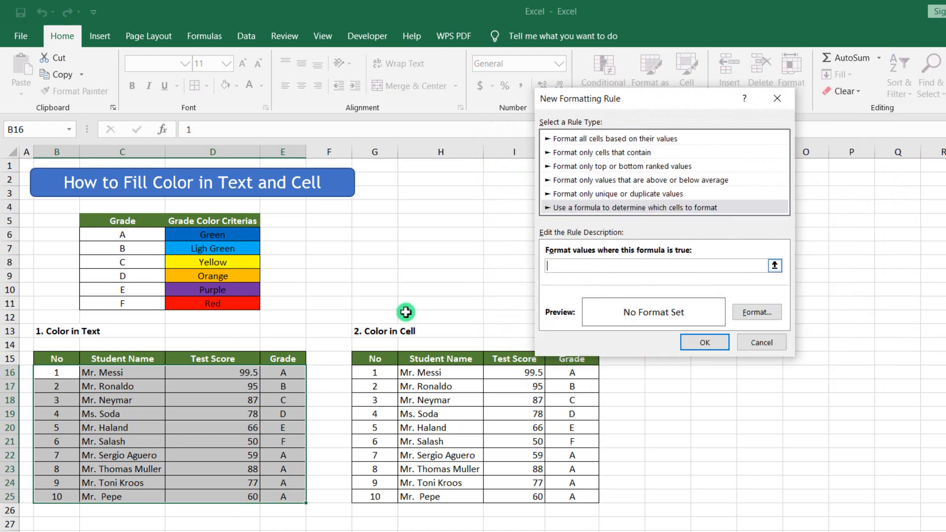
click(294, 372)
text(=)
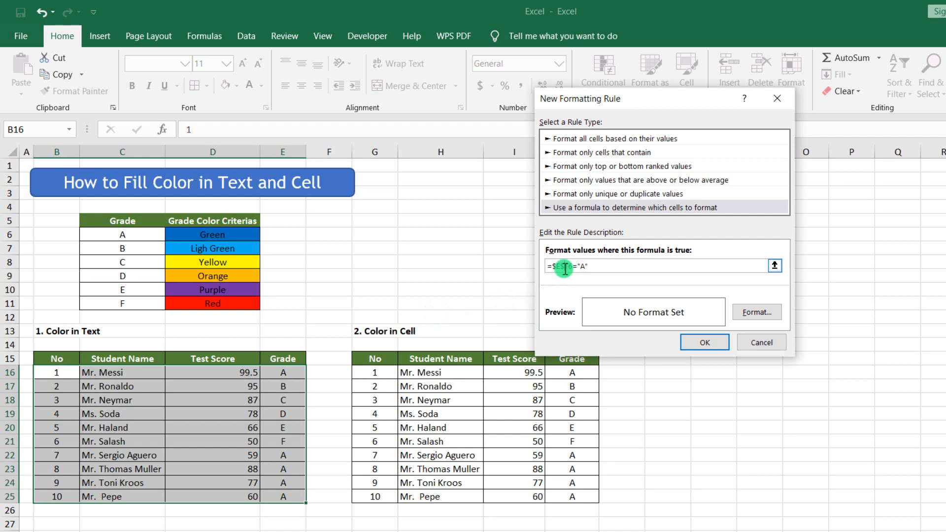
Step: Give the grade A rule a standard blue font color and add it to the rules list
click(741, 315)
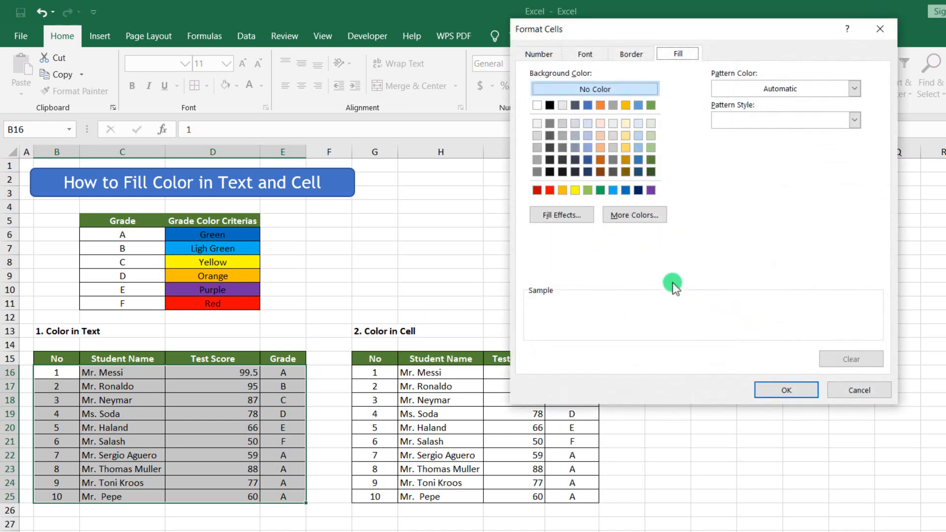
click(584, 53)
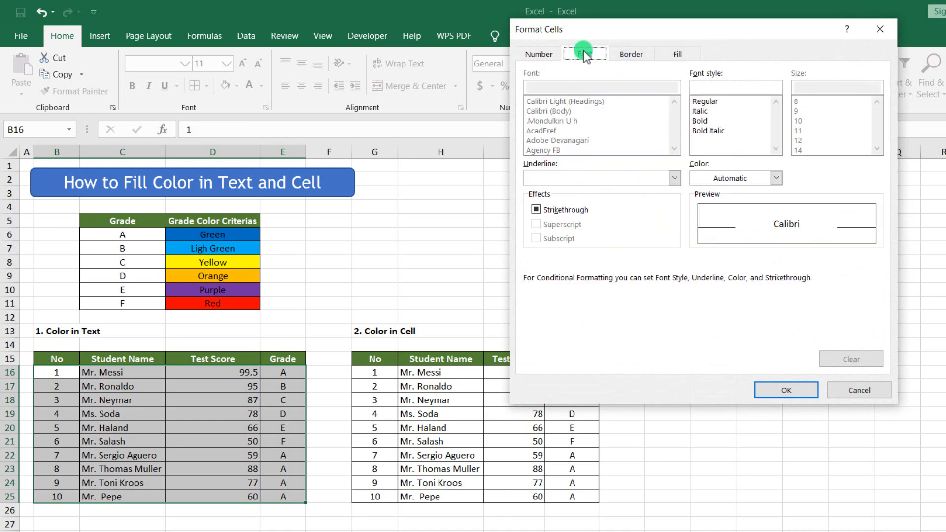
click(776, 178)
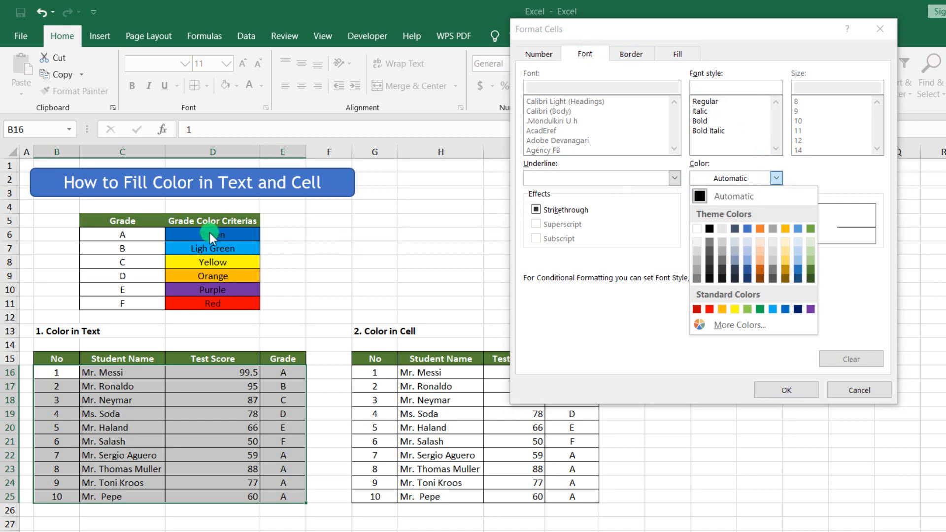
click(785, 309)
click(791, 389)
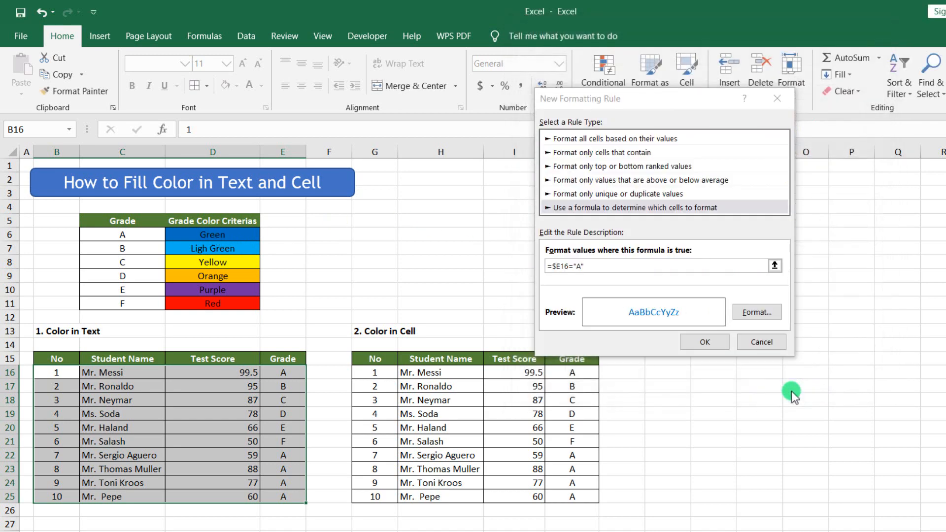
click(709, 340)
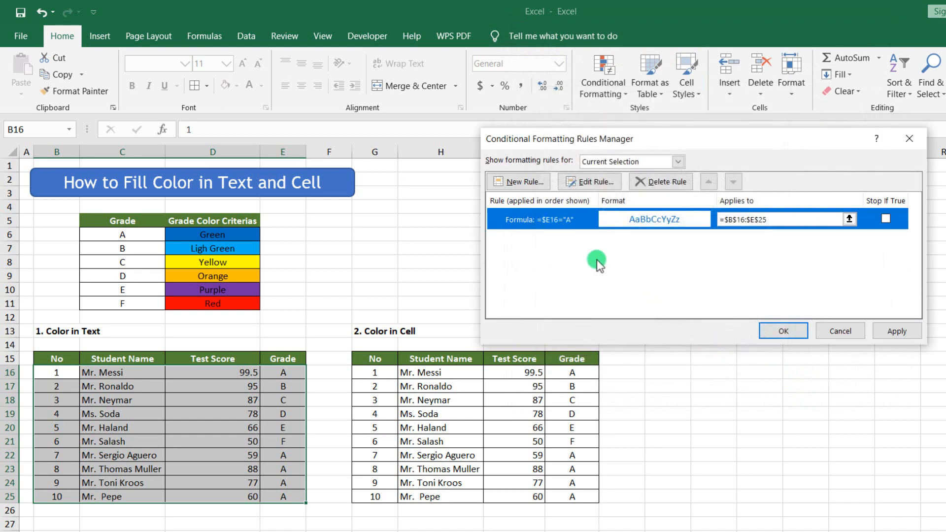
Step: Start another formula-based rule for the same range, with the formula =$E16="B"
click(526, 182)
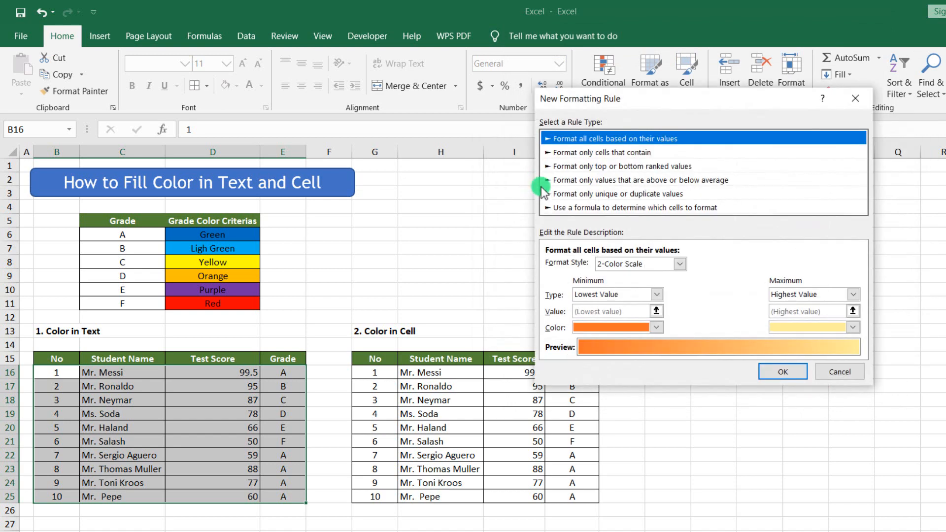
click(552, 207)
click(559, 266)
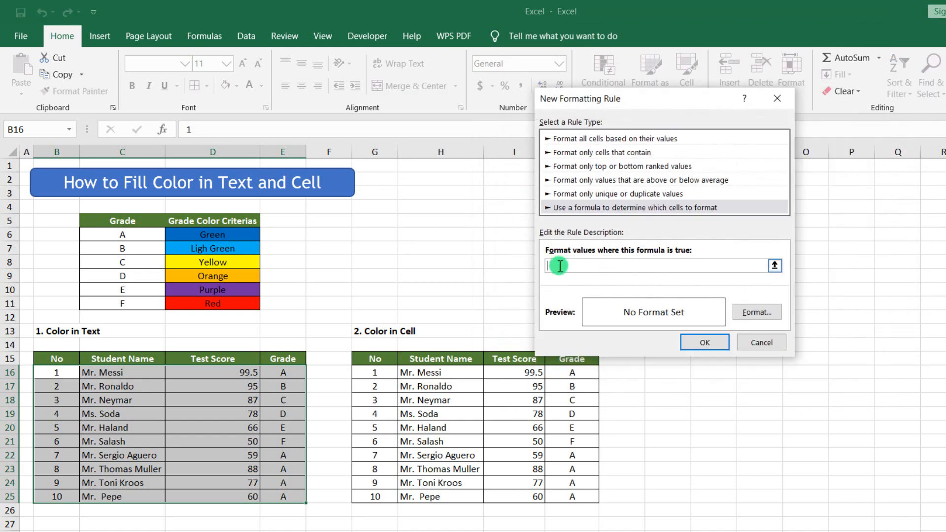
click(295, 373)
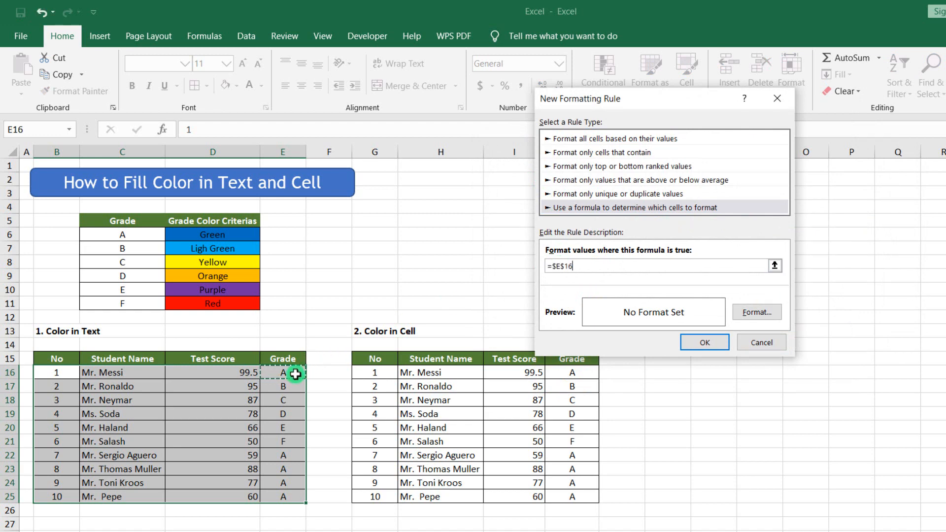
text(="B)
click(565, 267)
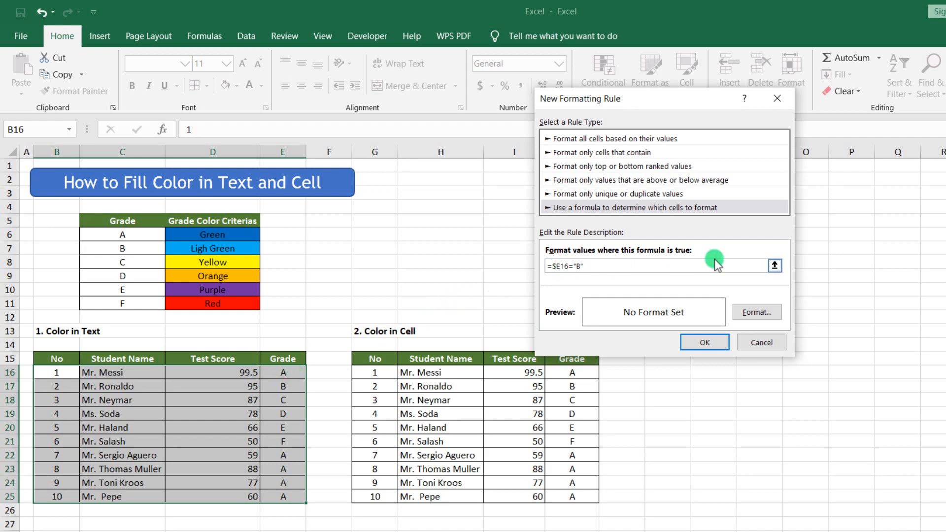
Step: Give the grade B rule a standard light blue font color and add it to the rules list
click(770, 311)
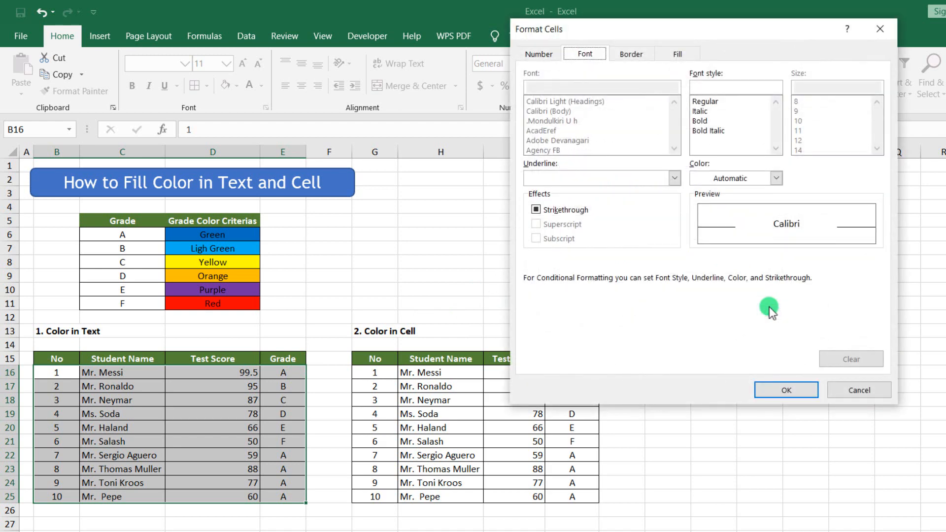
click(730, 178)
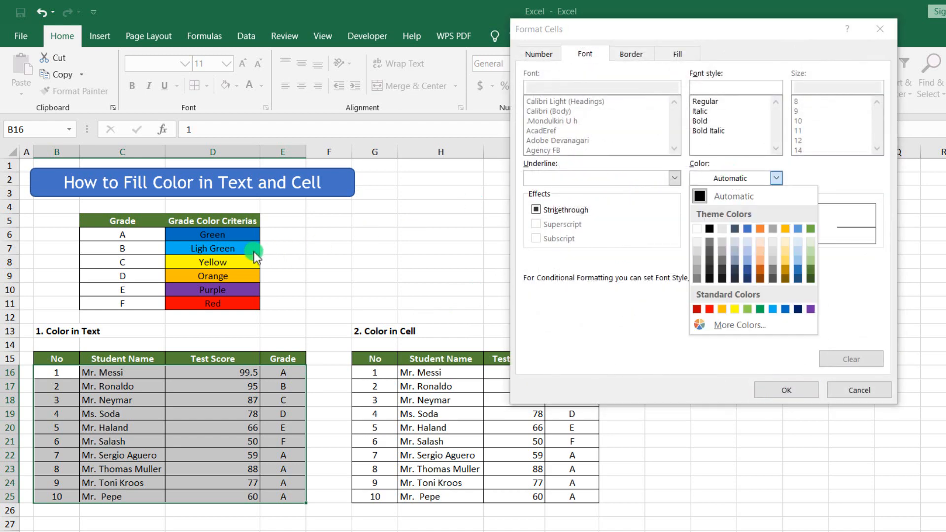
click(773, 309)
click(783, 388)
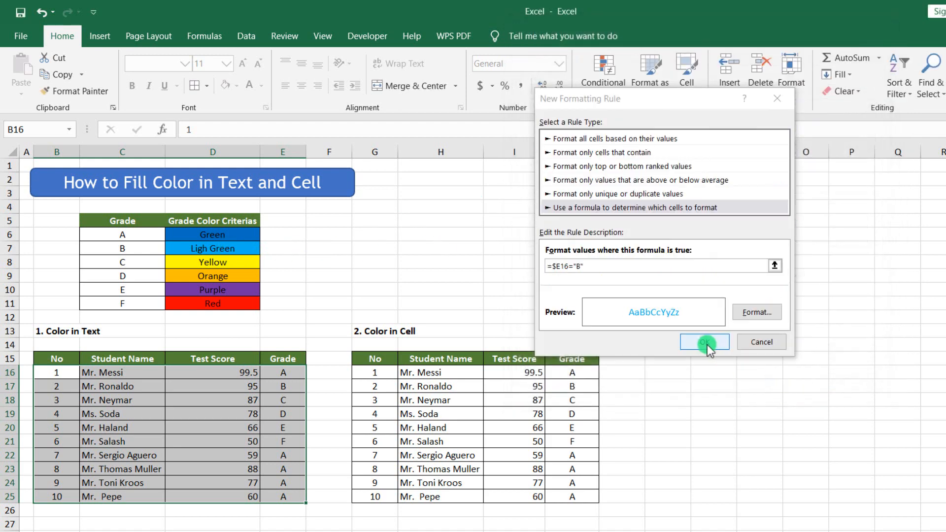
click(705, 342)
Step: Start a third formula-based rule for the same range, with the formula =$E16="C"
click(515, 182)
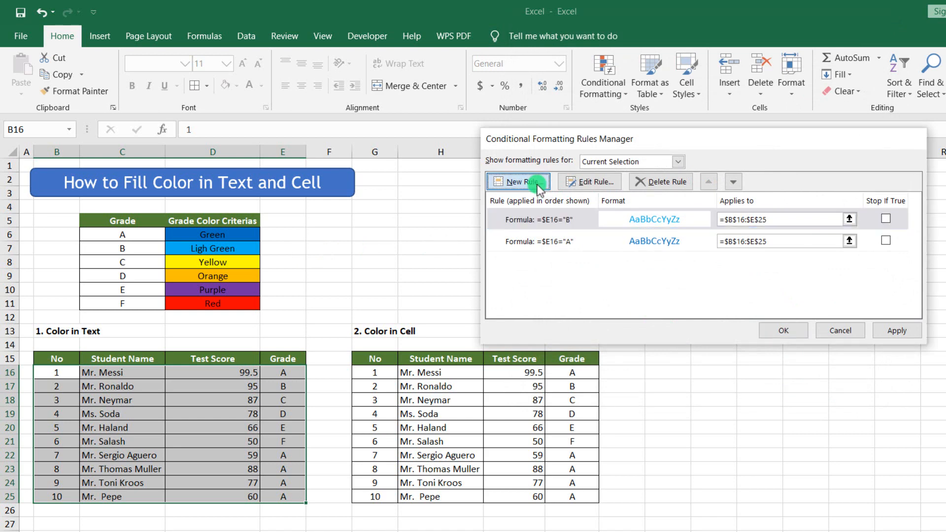
click(579, 209)
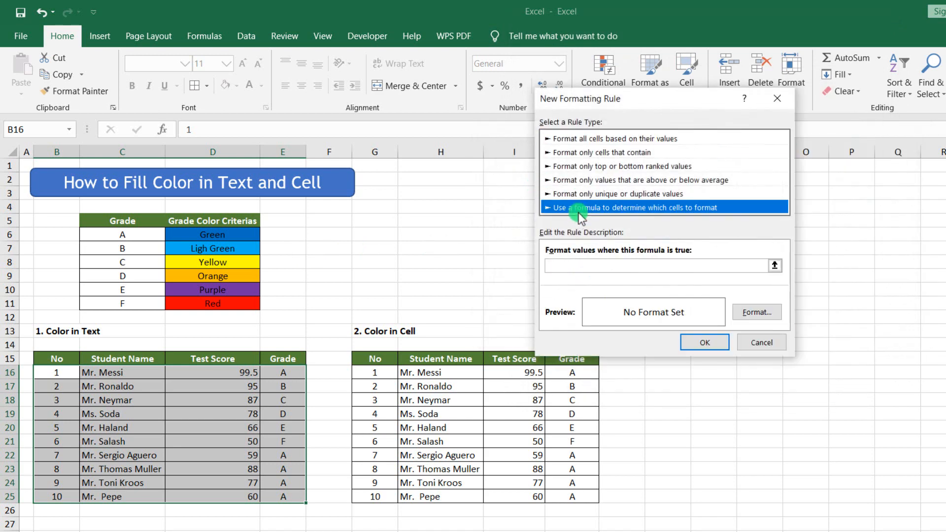
click(556, 266)
click(276, 373)
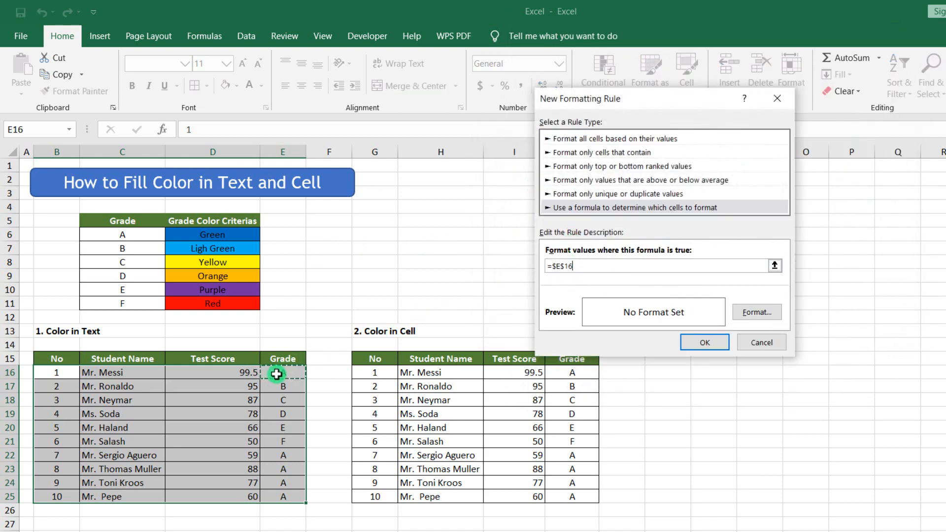
text(="C)
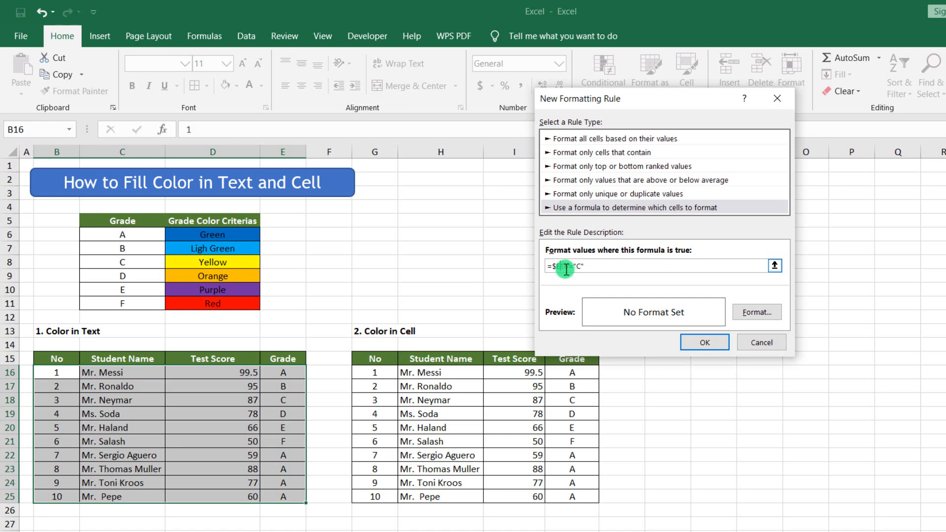
Step: Give the grade C rule a standard yellow font color and add it to the rules list
click(773, 317)
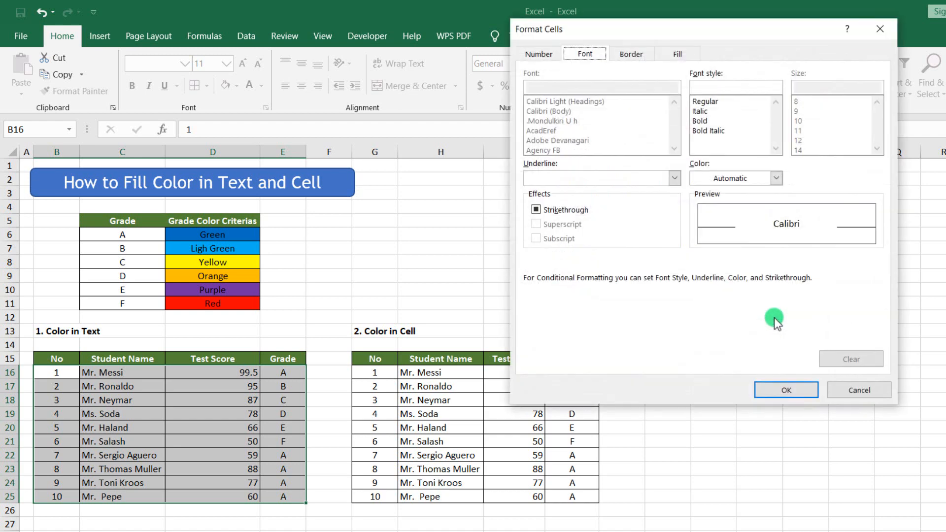
click(776, 178)
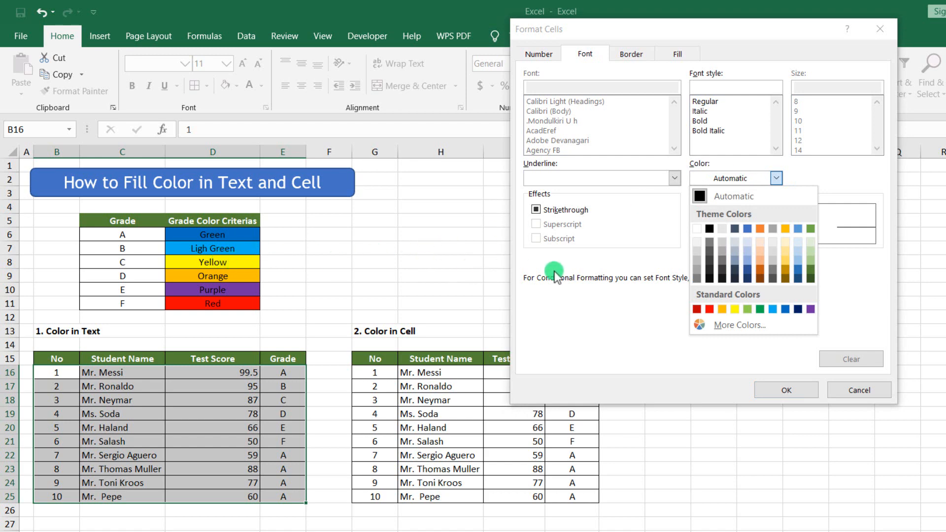
click(734, 309)
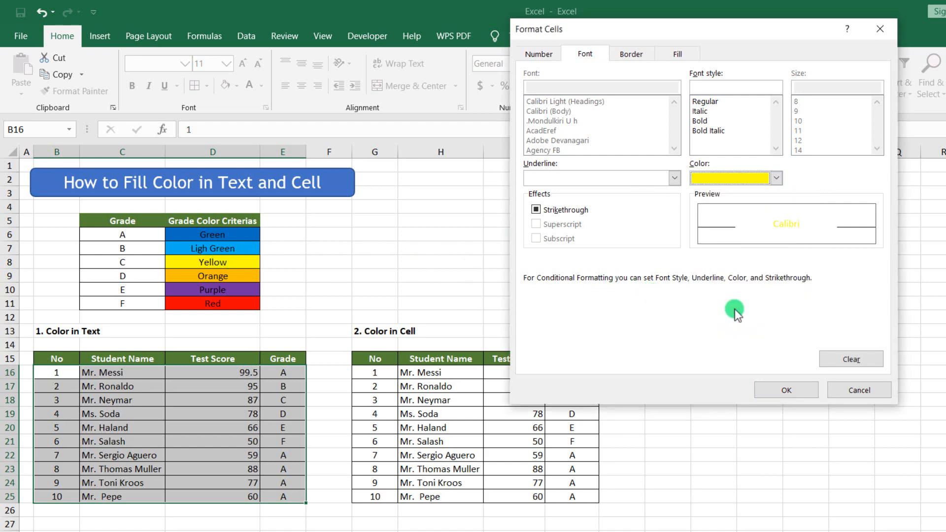
click(776, 388)
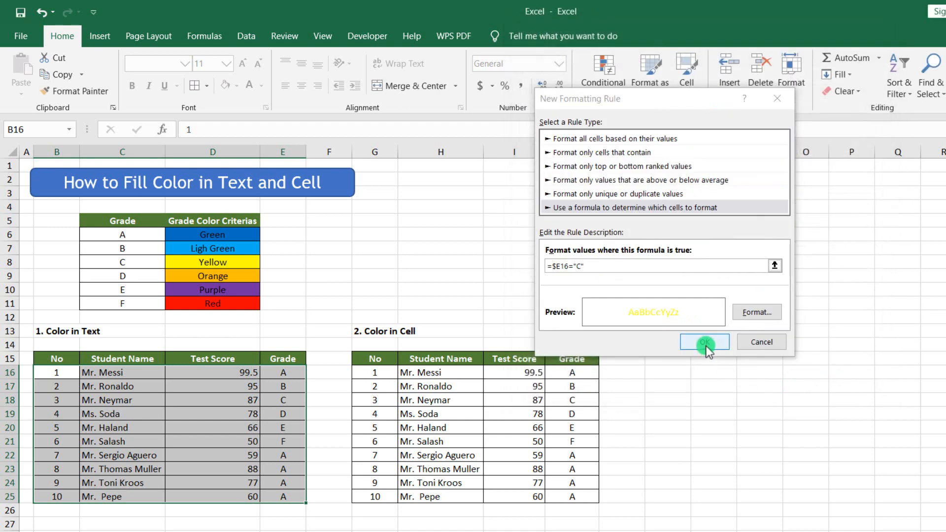
click(706, 343)
Step: Start a fourth formula-based rule for the same range, with the formula =$E16="D"
click(532, 183)
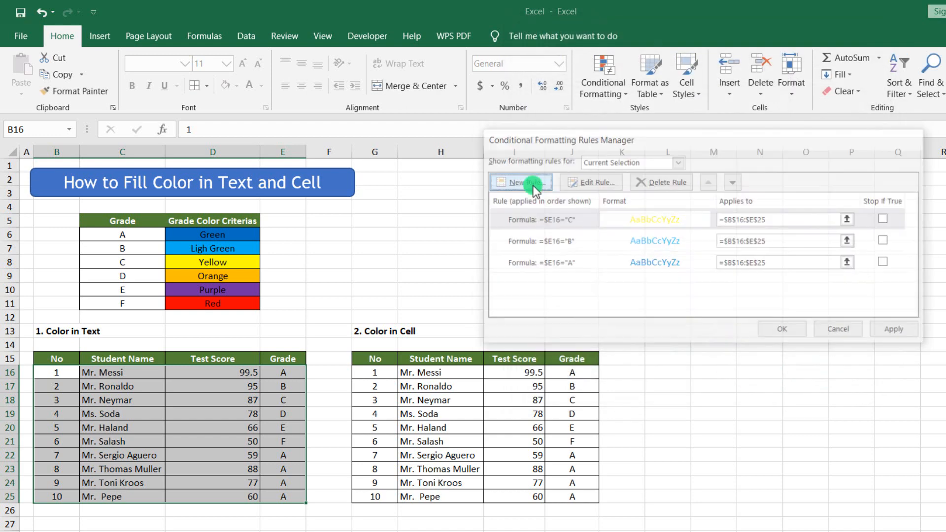
click(565, 206)
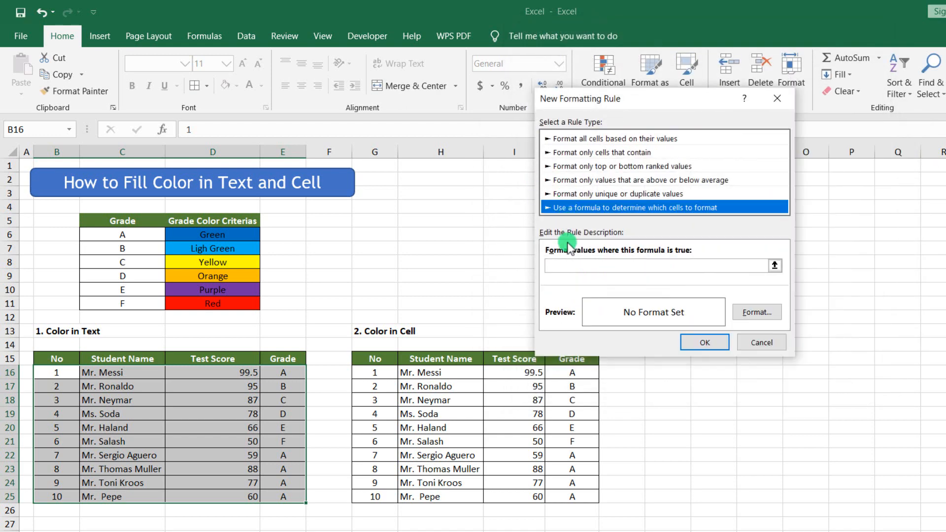
click(562, 266)
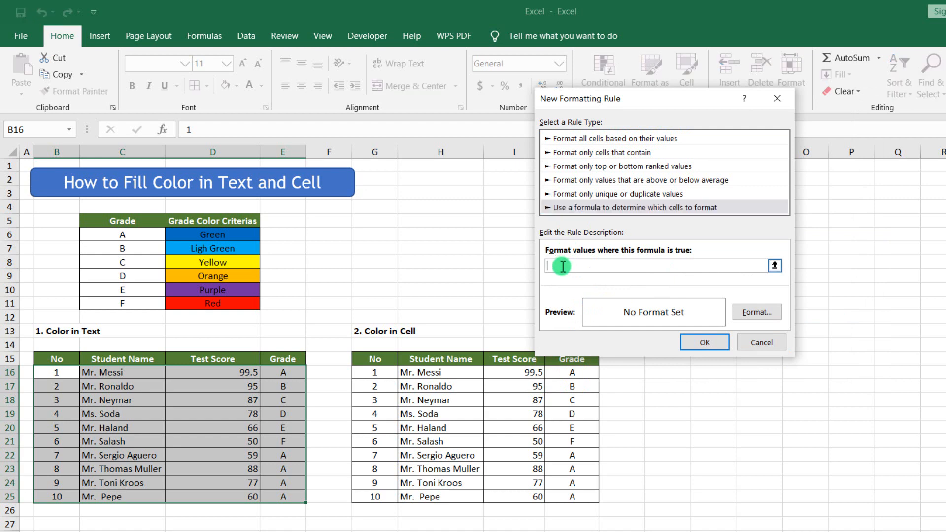
click(284, 372)
text(=)
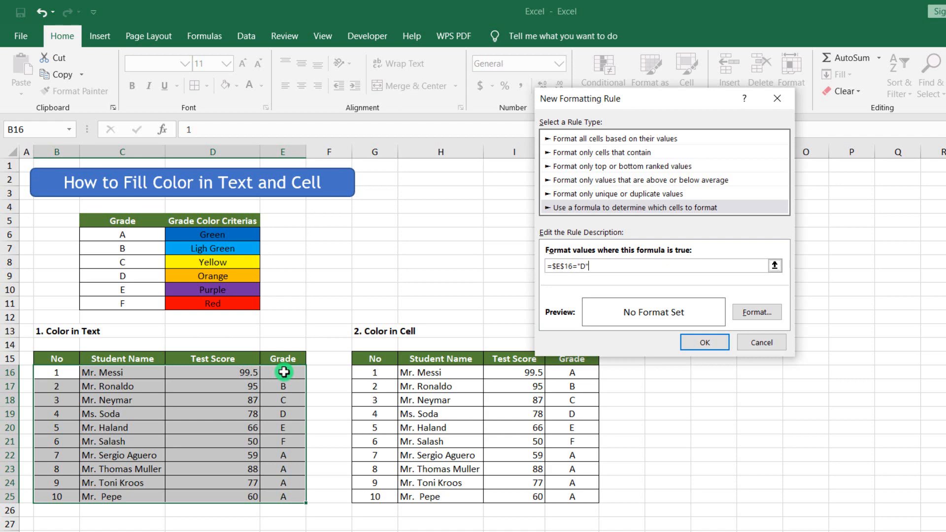
text("D")
drag(551, 266, 562, 266)
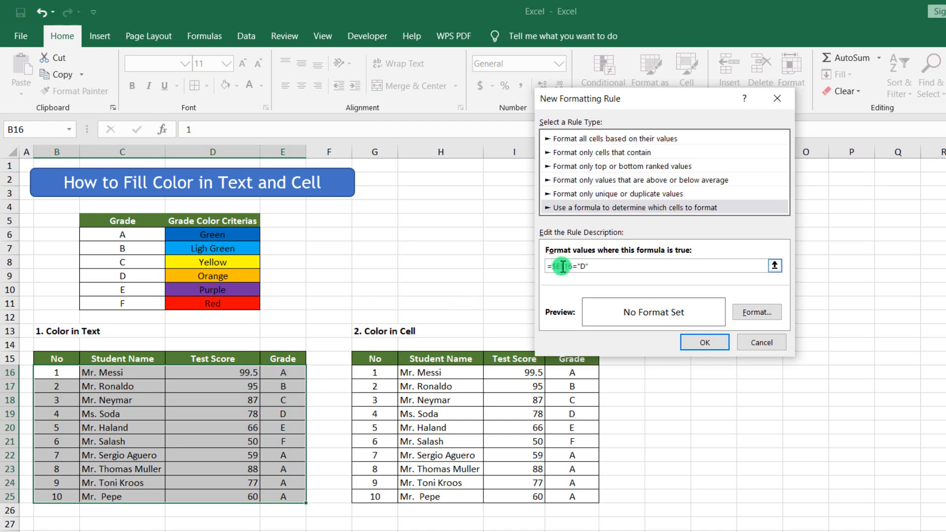
Step: Give the grade D rule a standard orange font color and add it to the rules list
click(763, 312)
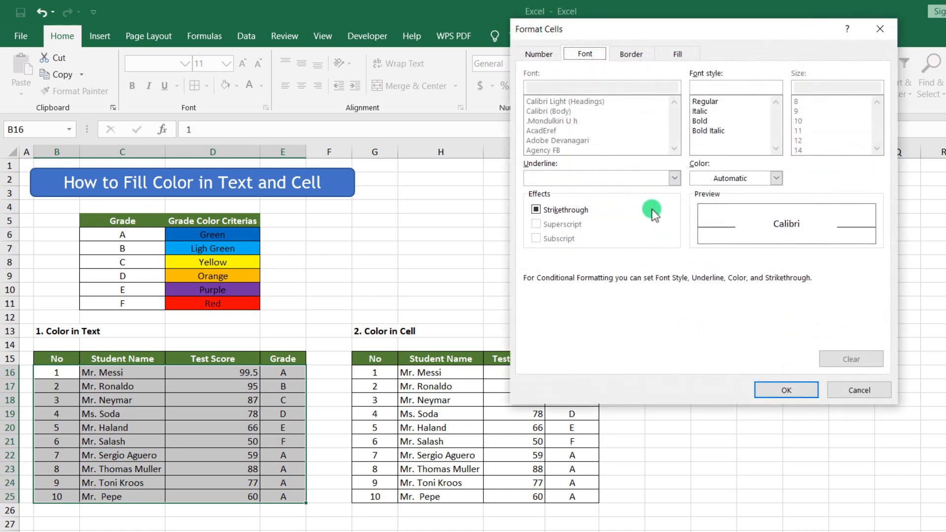
click(697, 178)
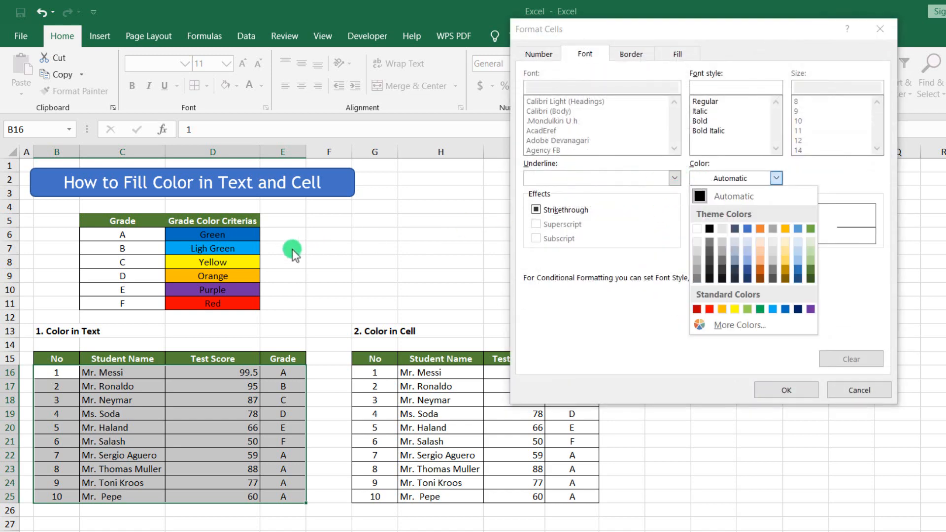
click(722, 310)
click(779, 389)
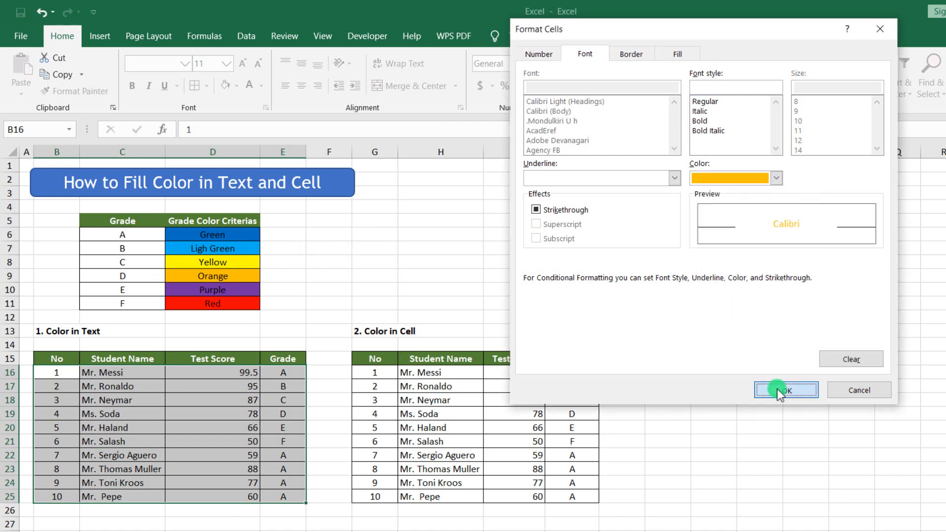
click(701, 340)
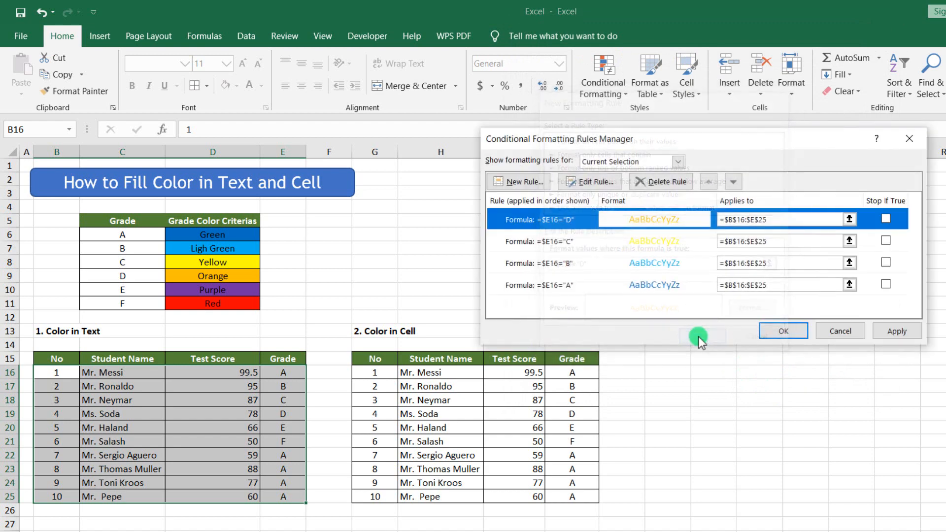
Step: Start a fifth formula-based rule for the same range, with the formula =$E16="E"
click(536, 183)
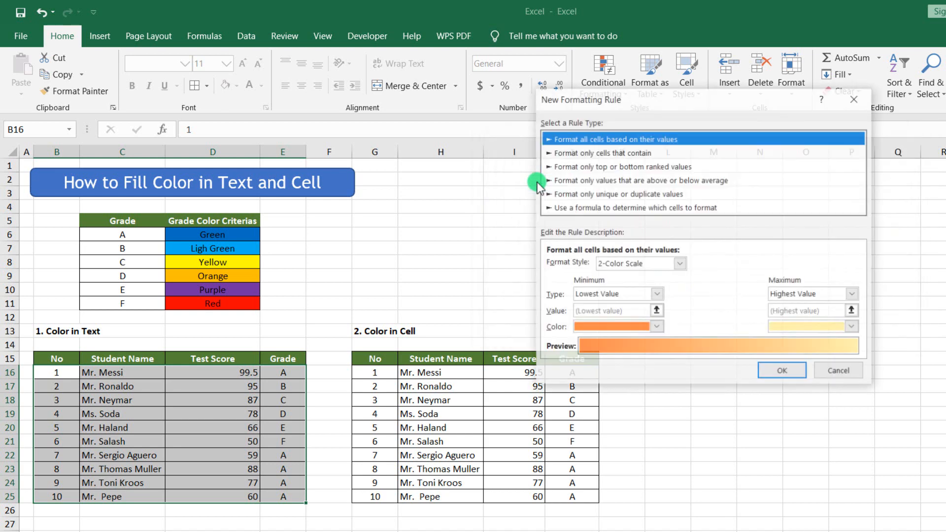
click(569, 207)
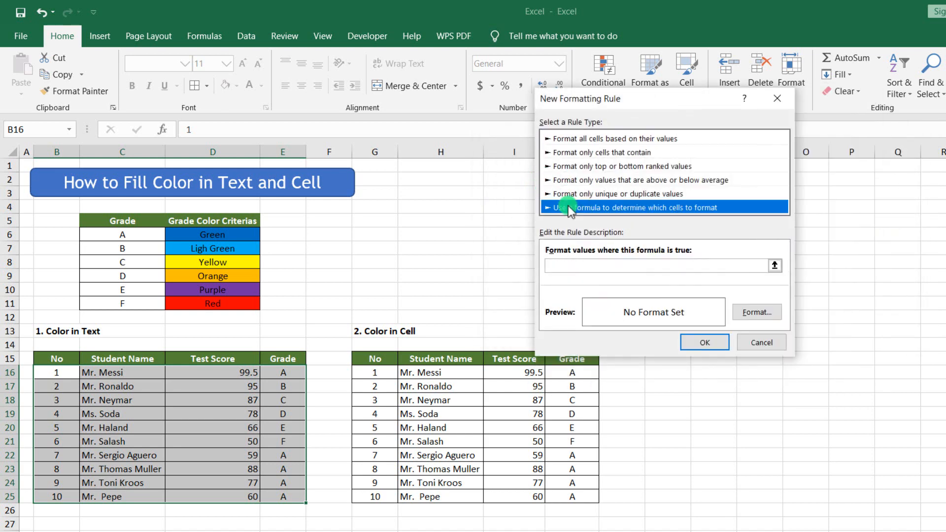
click(559, 267)
click(295, 371)
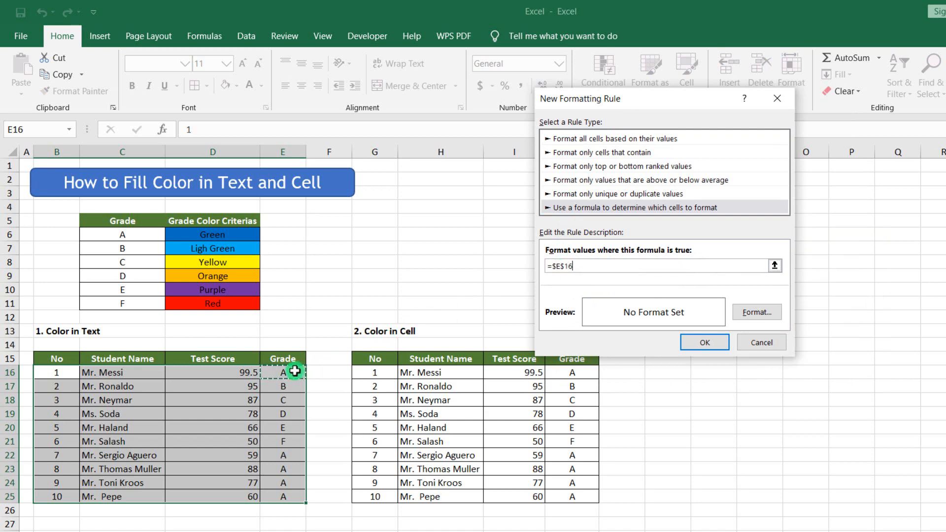
text(="E)
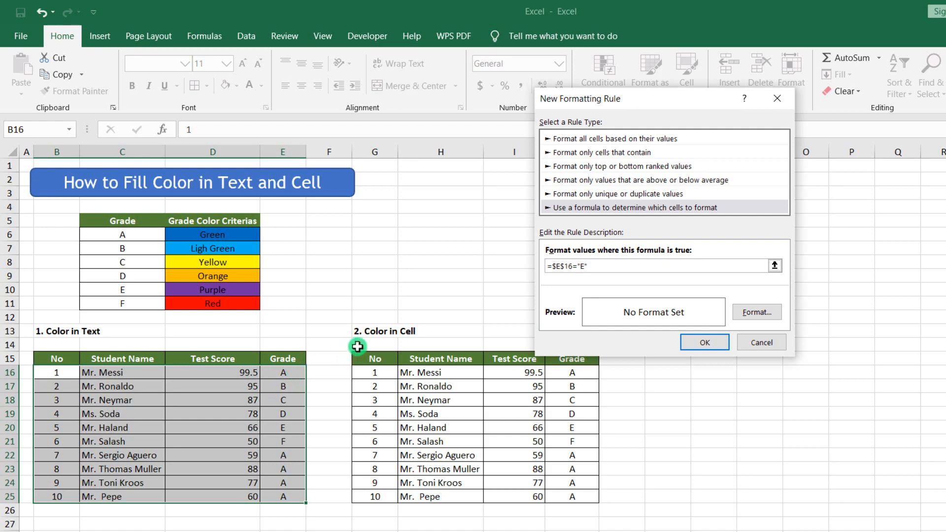
double_click(564, 266)
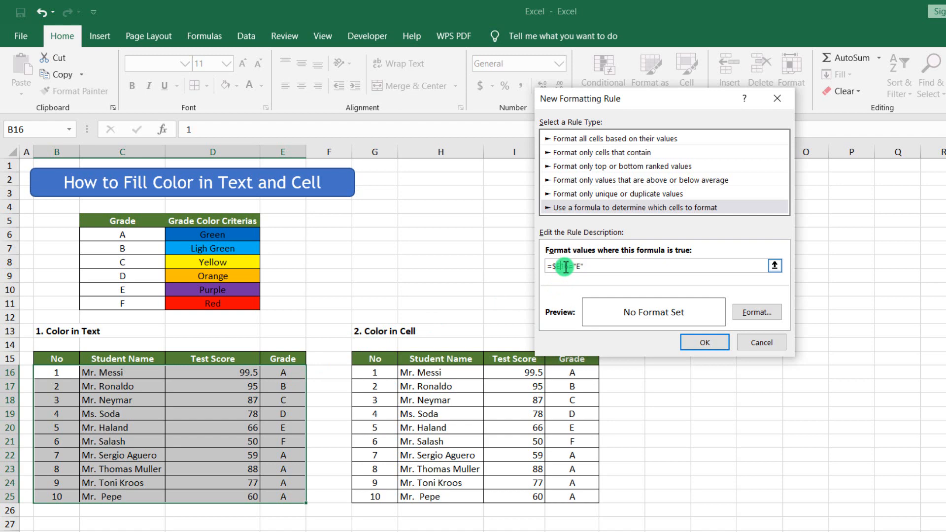
Step: Give the grade E rule a standard purple font color and add it to the rules list
click(756, 313)
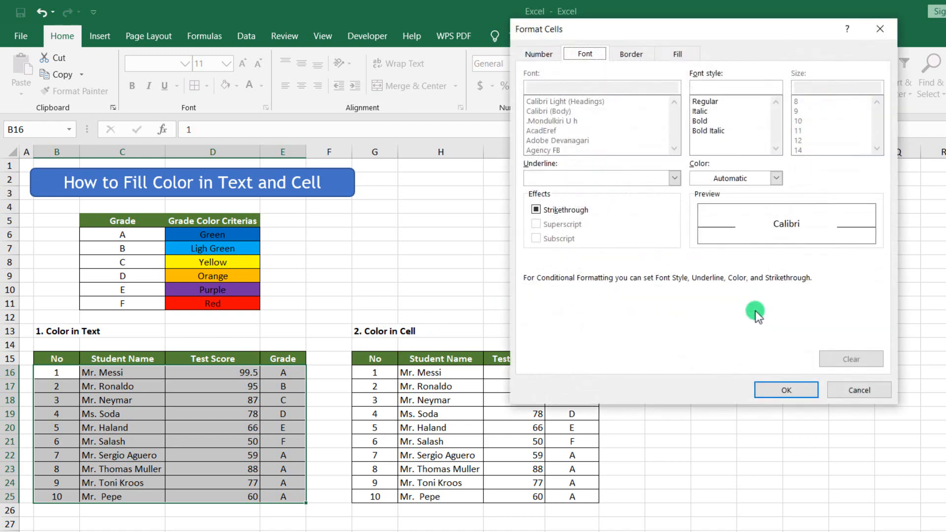
click(734, 179)
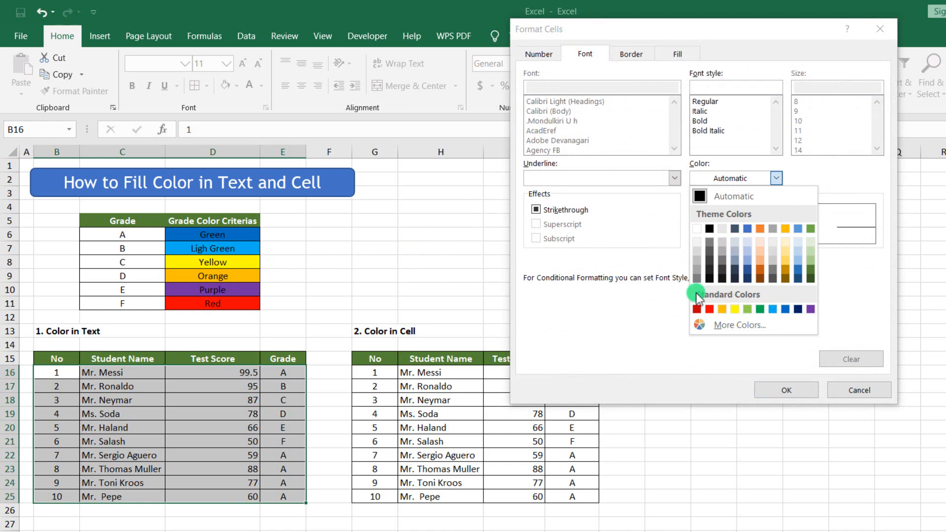
click(809, 309)
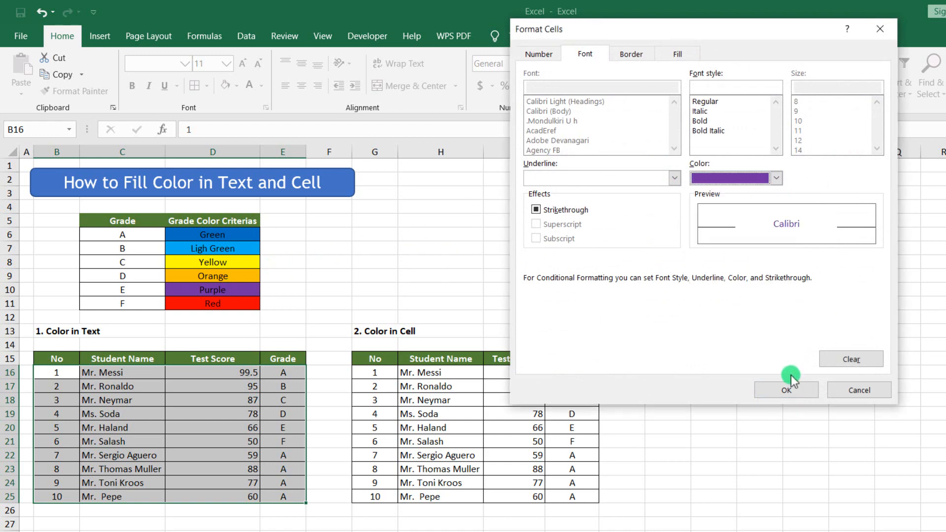
click(788, 387)
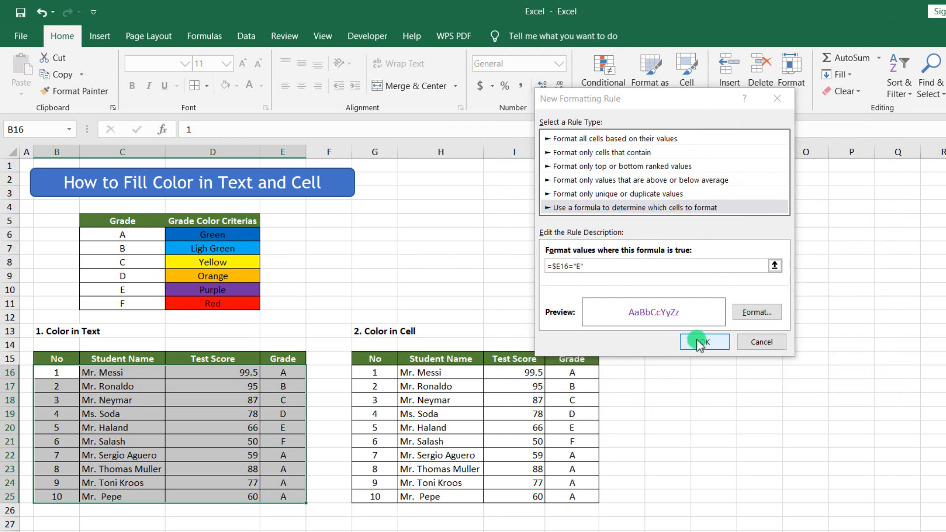
click(699, 342)
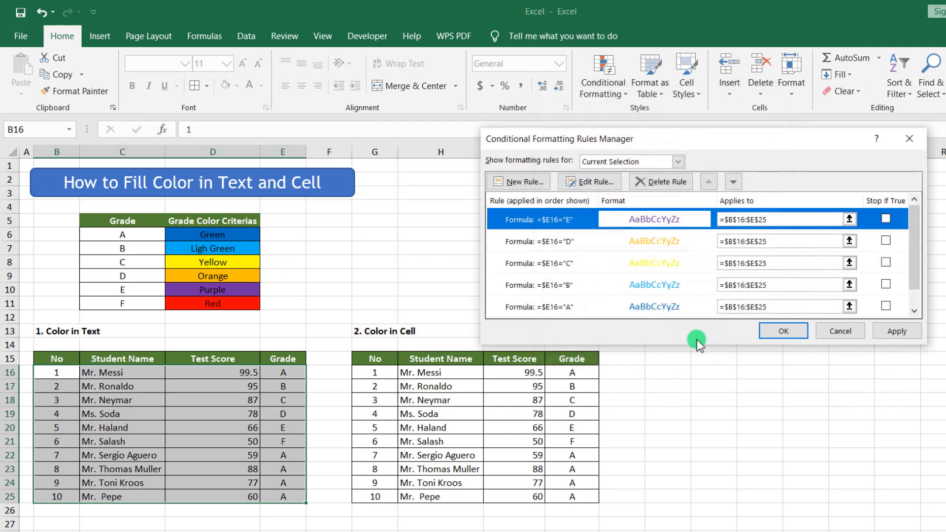
Step: Start a sixth formula-based rule for the same range, with the formula =$E16="F"
click(535, 184)
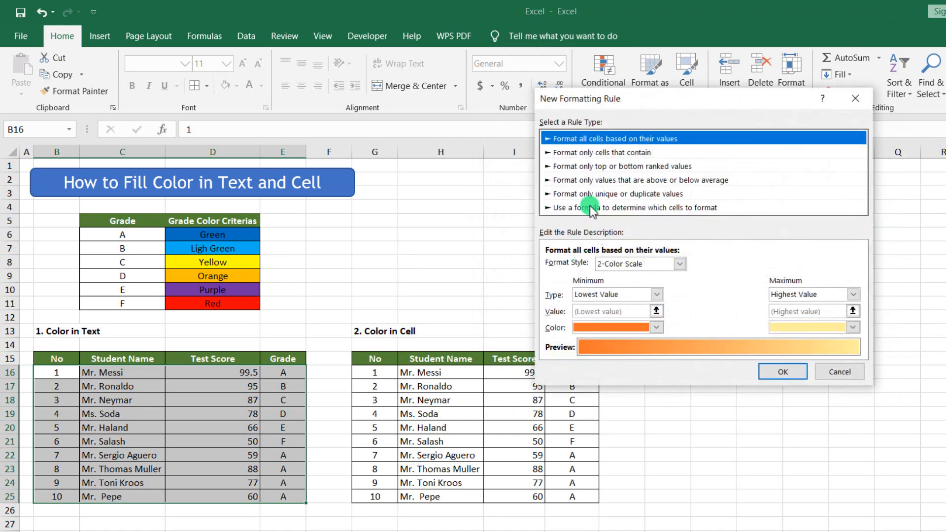
click(590, 207)
click(575, 265)
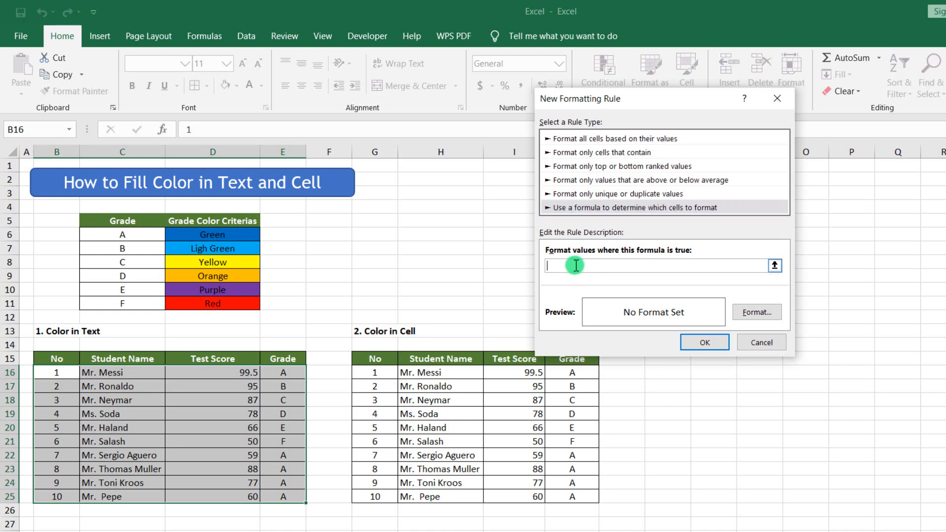
click(272, 372)
text(=)
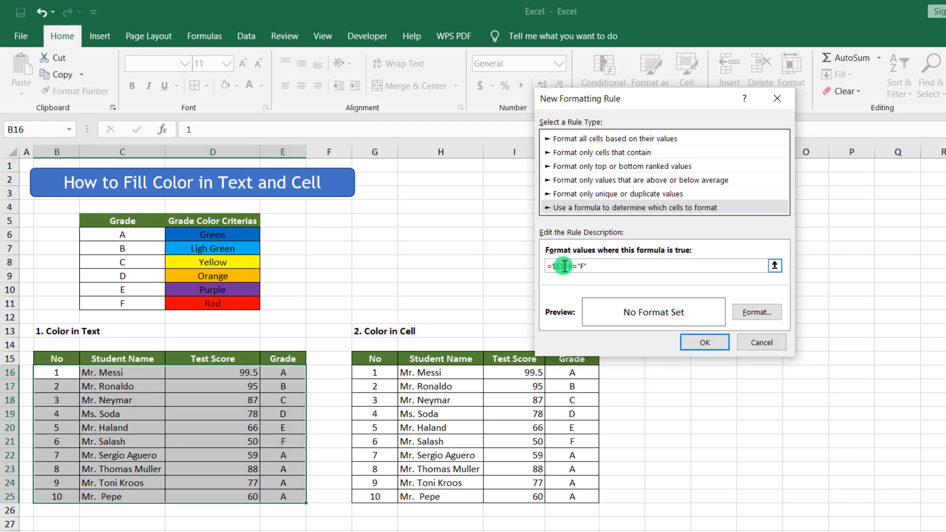
click(591, 268)
key(BackSpace)
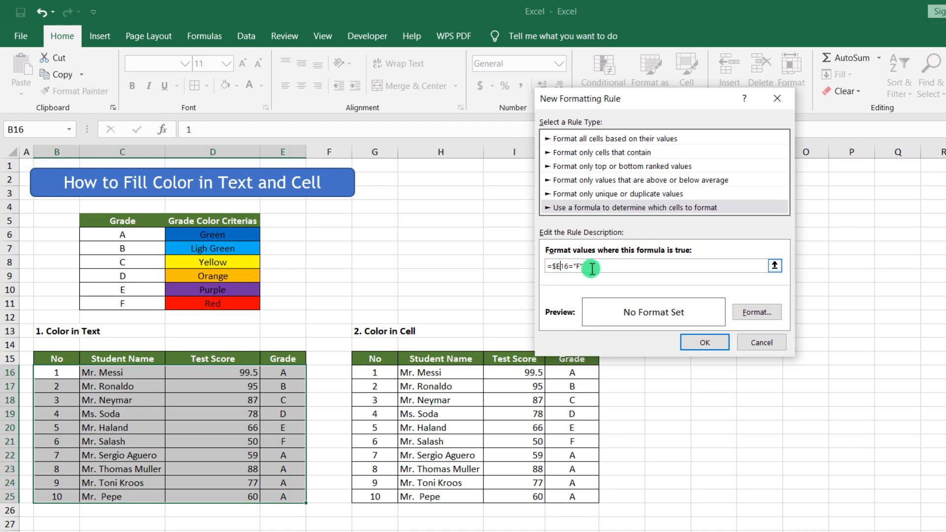
Step: Give the grade F rule a standard red font color and apply the complete set of rules to the table
click(738, 308)
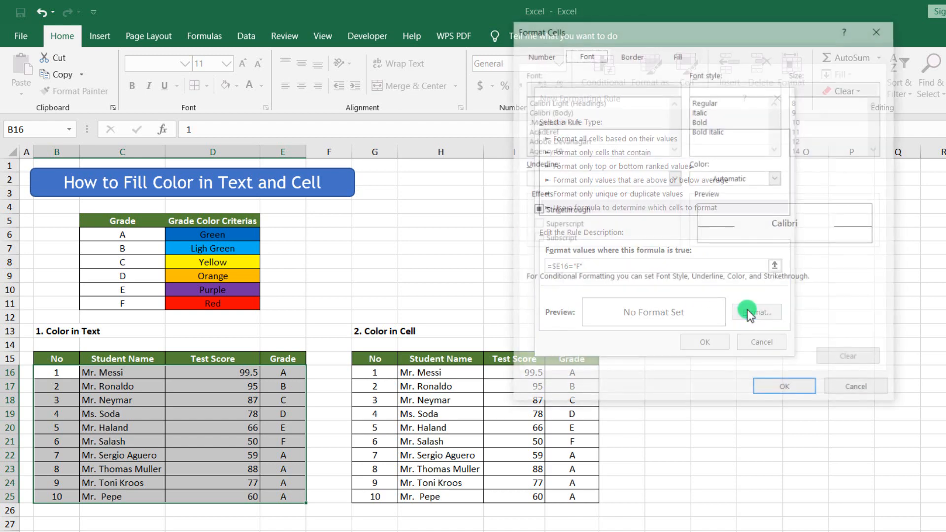
click(712, 179)
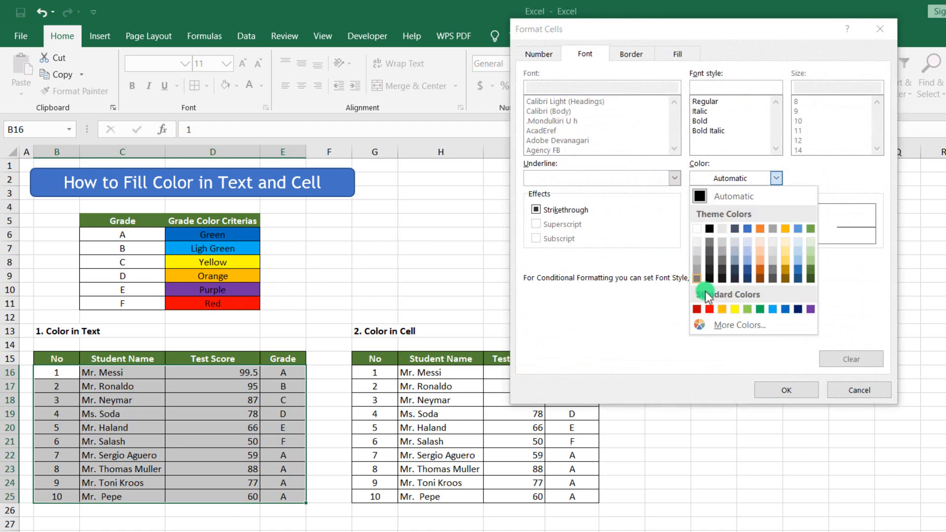
click(708, 309)
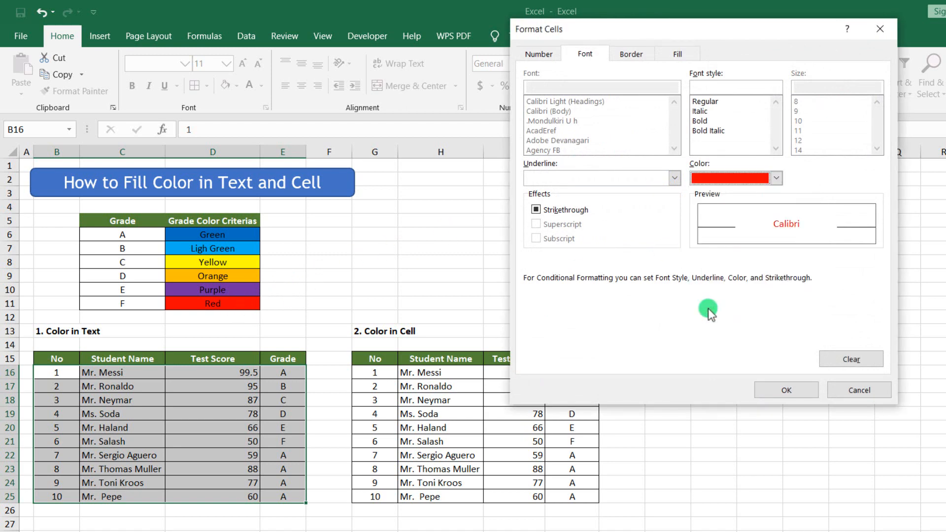
click(784, 392)
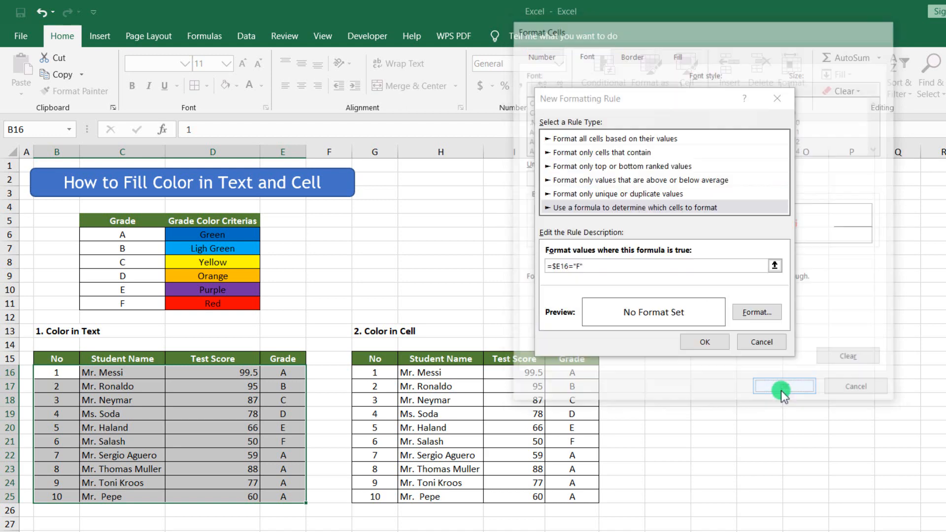
click(698, 342)
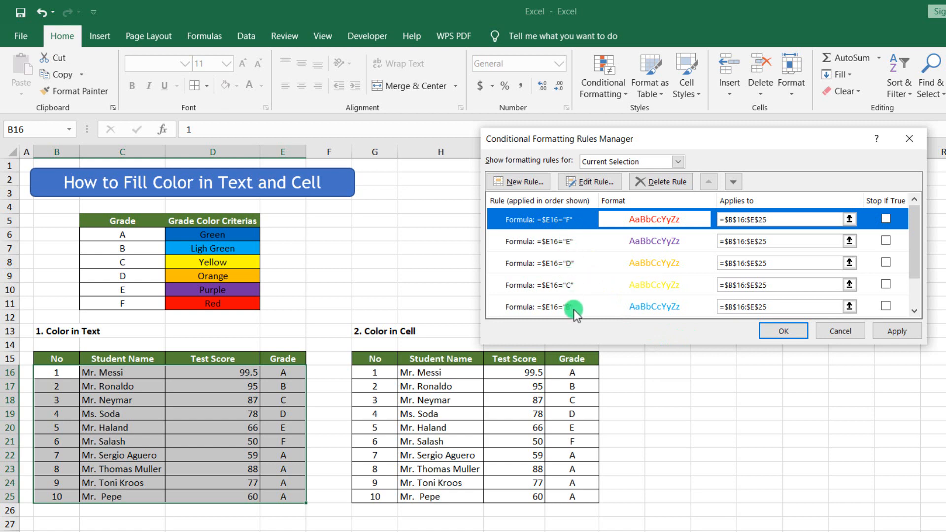
click(895, 332)
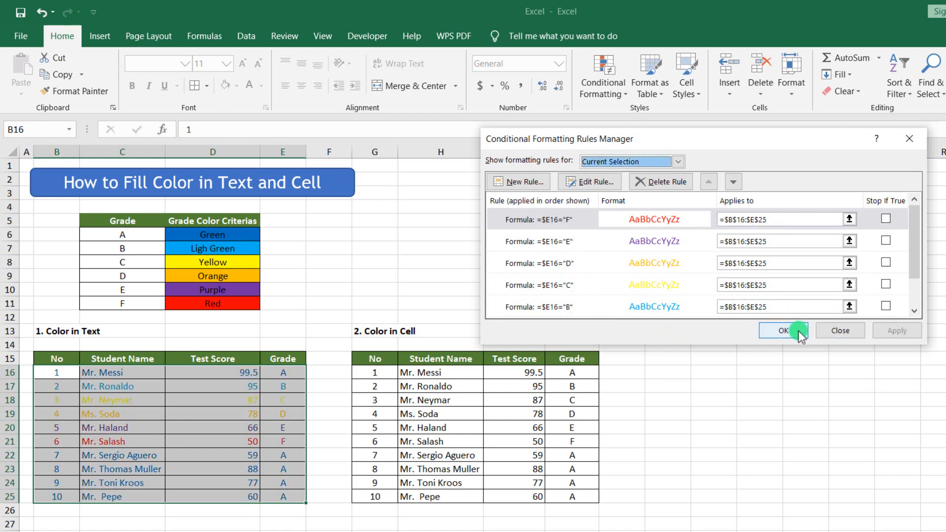
click(784, 331)
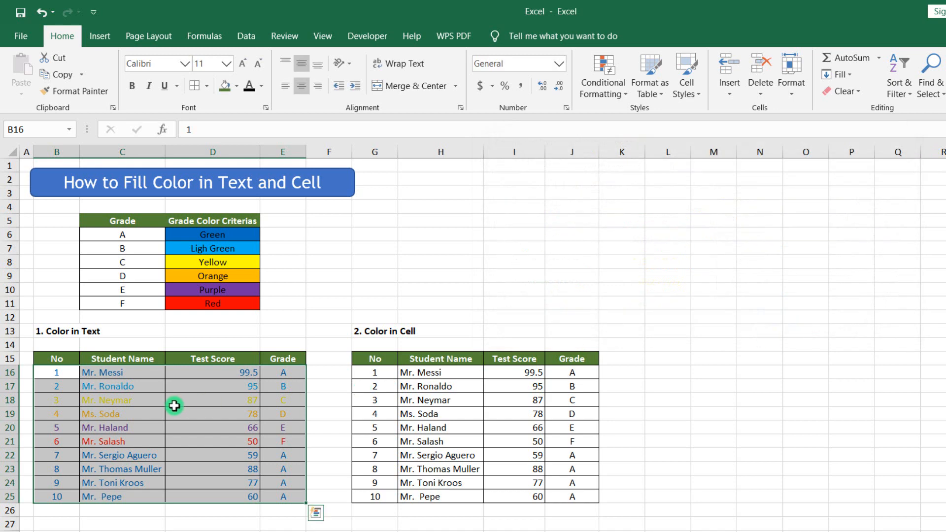
click(59, 373)
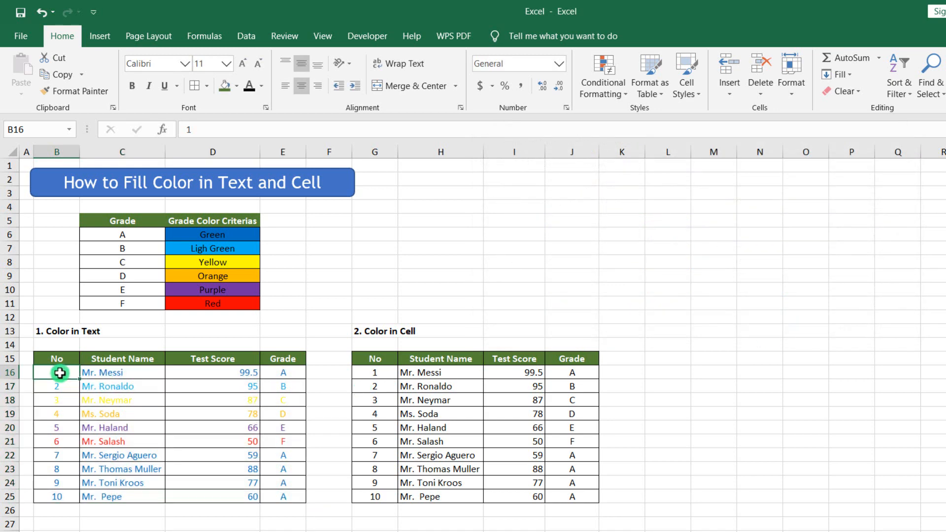
drag(60, 373, 294, 493)
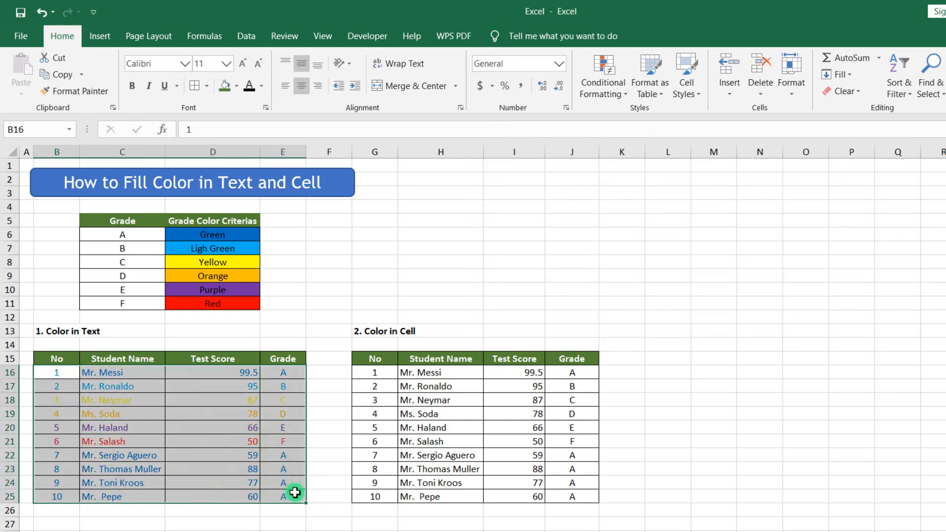
drag(109, 237, 228, 302)
click(312, 276)
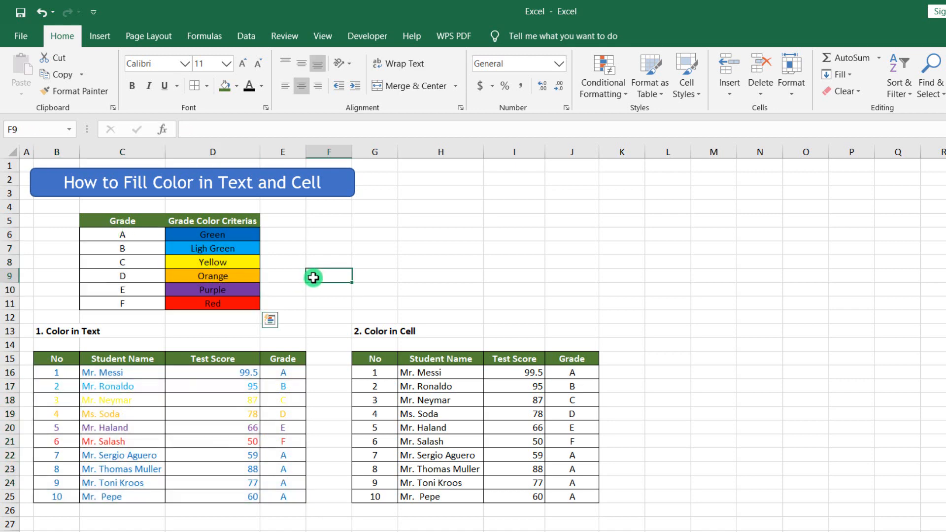
Step: Test the rules by entering grade A in cells E17 through E22 of the Color in Text table
click(288, 382)
text(A)
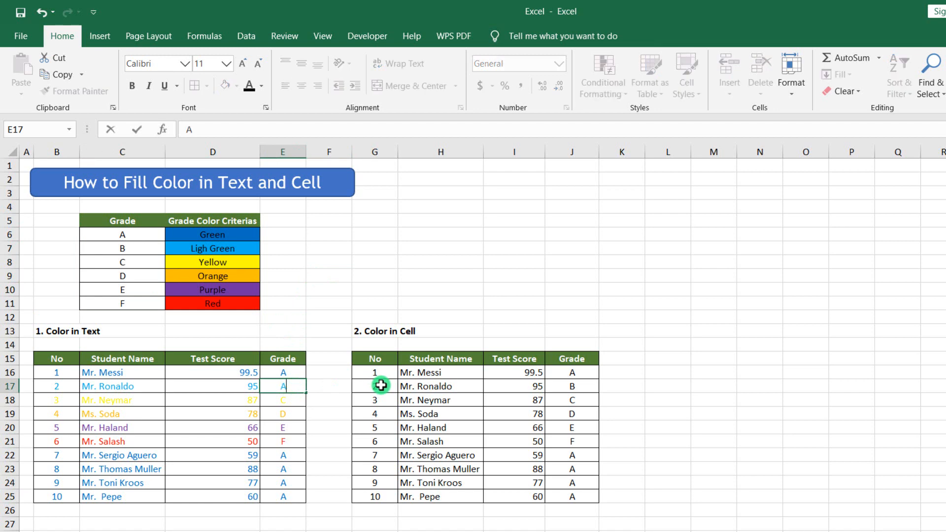
key(Return)
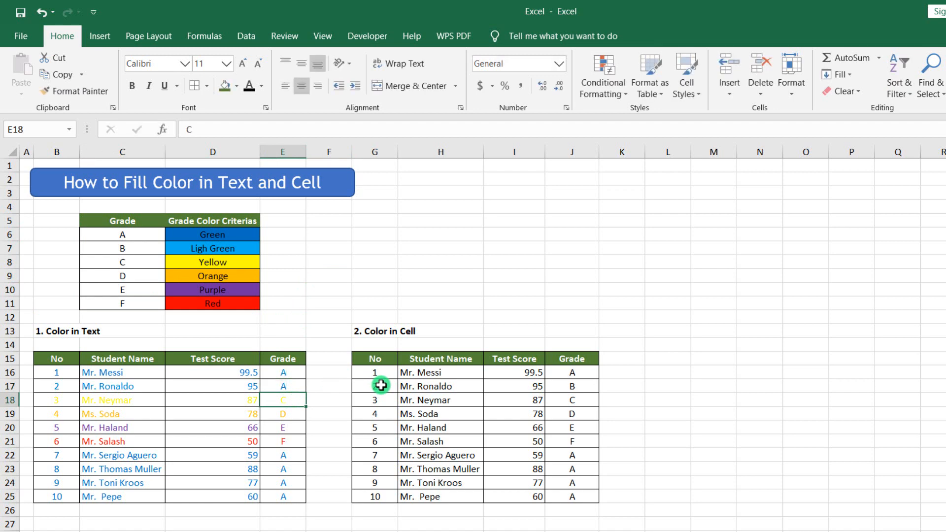
text(A)
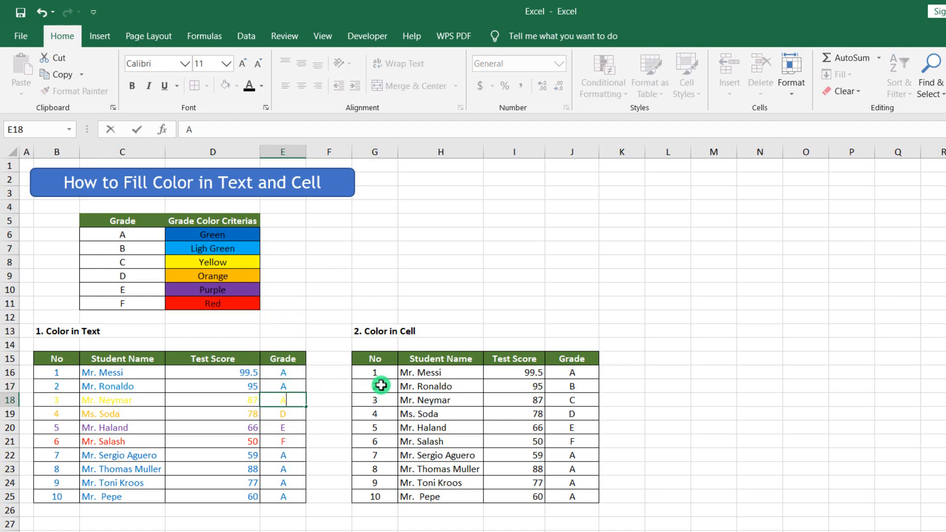
key(Return)
text(A)
key(Return)
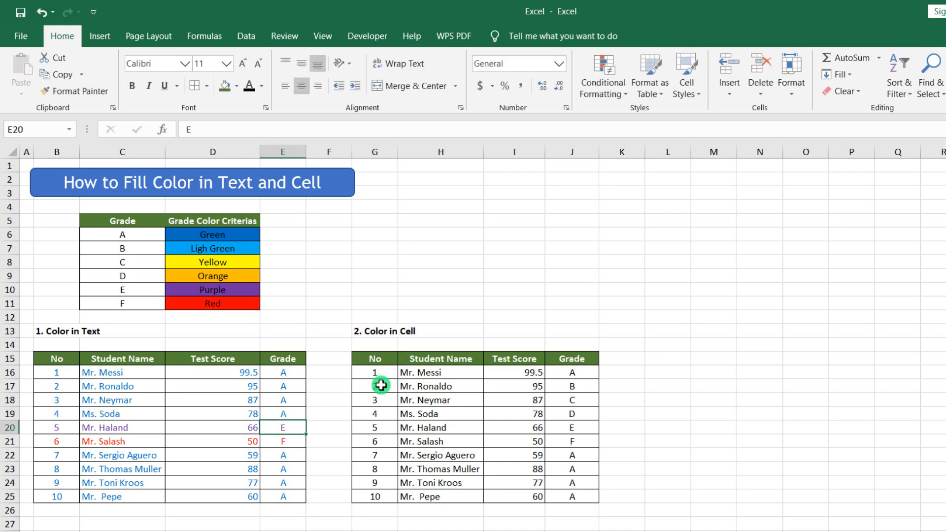
text(A)
text(A)
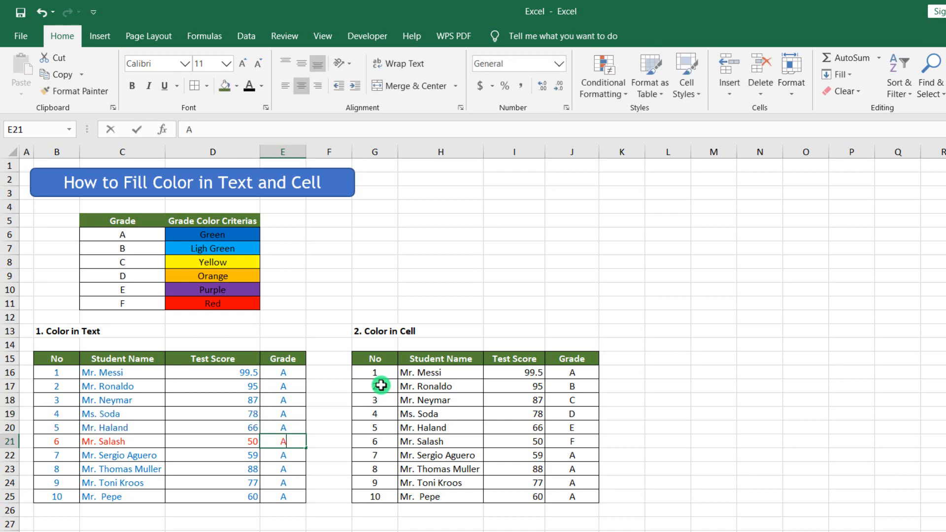
key(Return)
text(A)
key(Return)
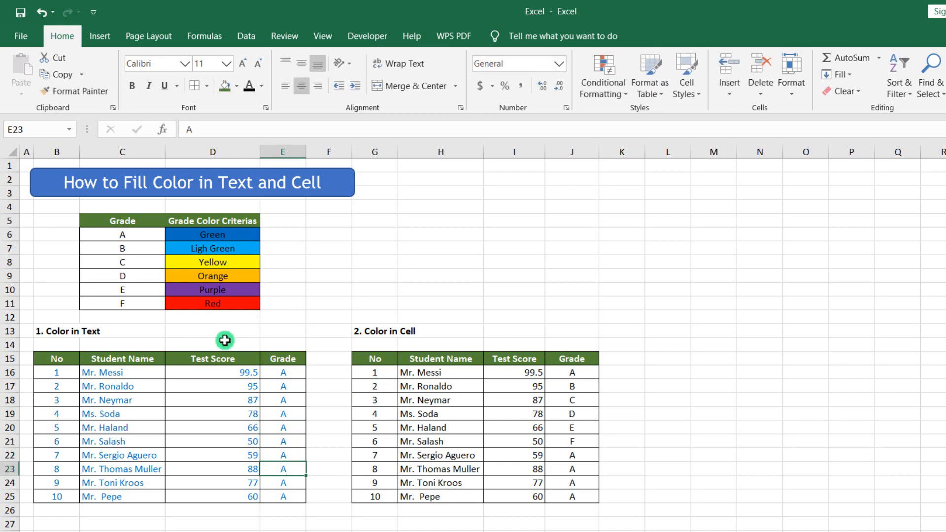
drag(75, 373, 283, 492)
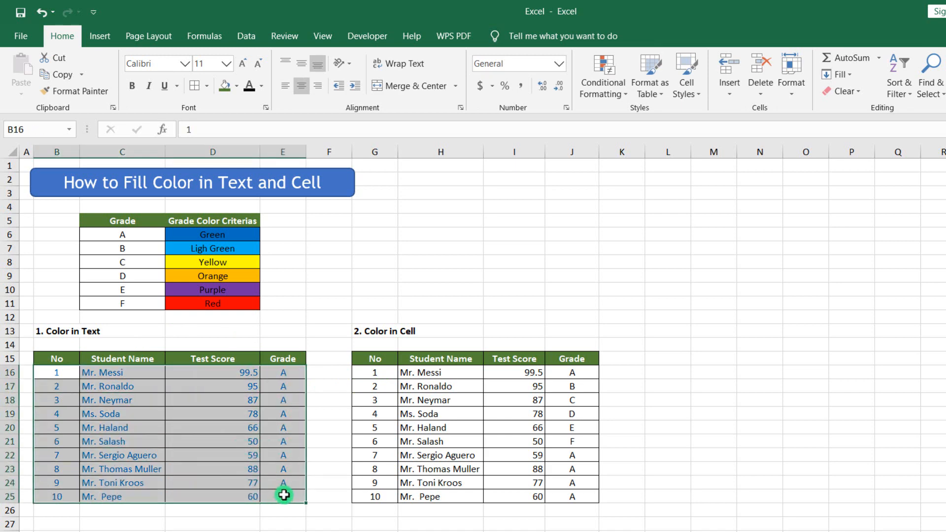
click(156, 236)
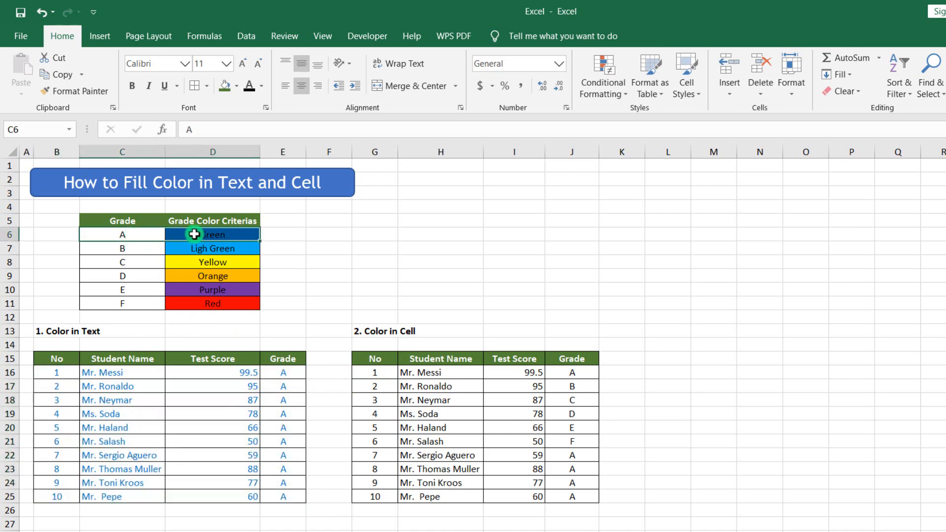
Step: Test the text color rules by entering grades B, C, D, E and F in cells E17 through E21
click(300, 388)
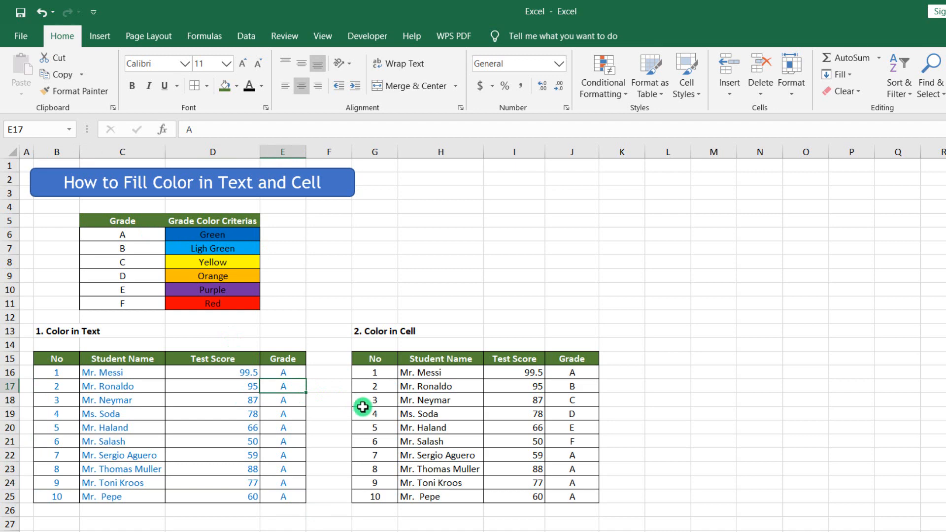
text(B)
key(Return)
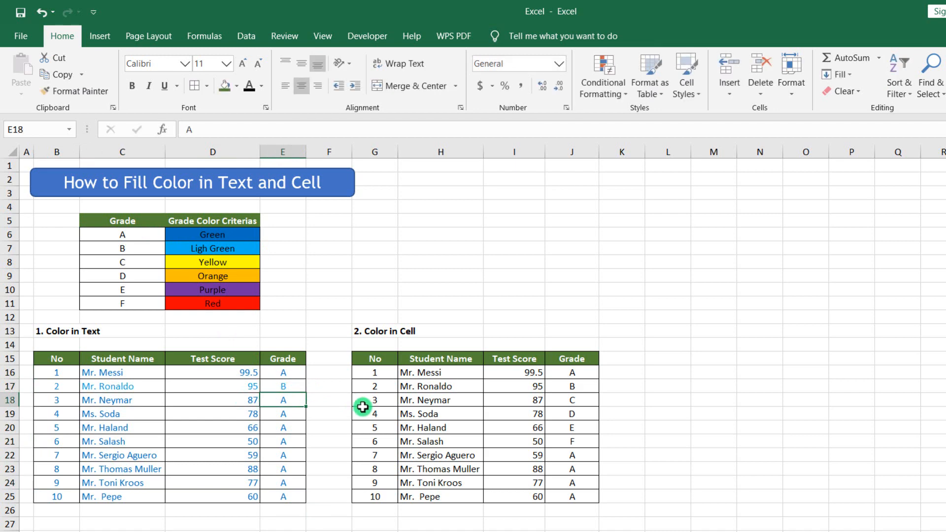
text(C)
key(Return)
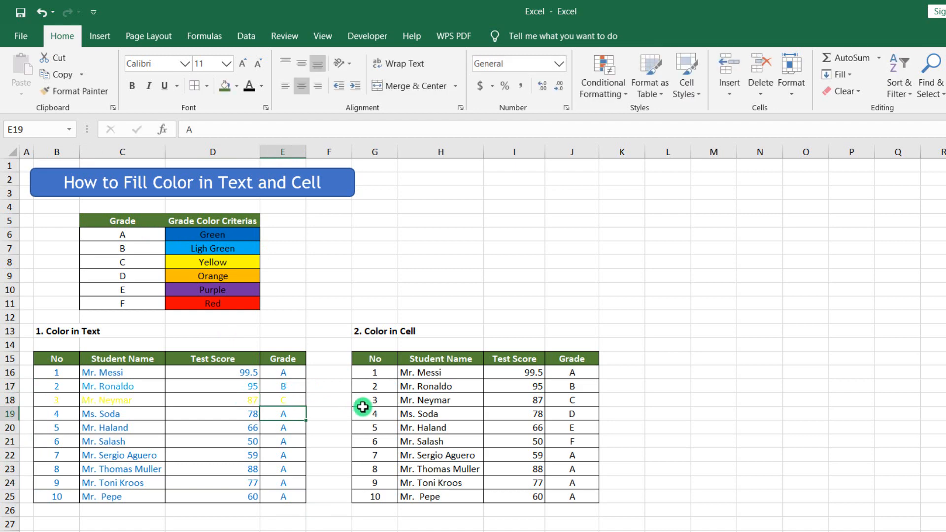
text(D)
key(Return)
text(E)
key(Return)
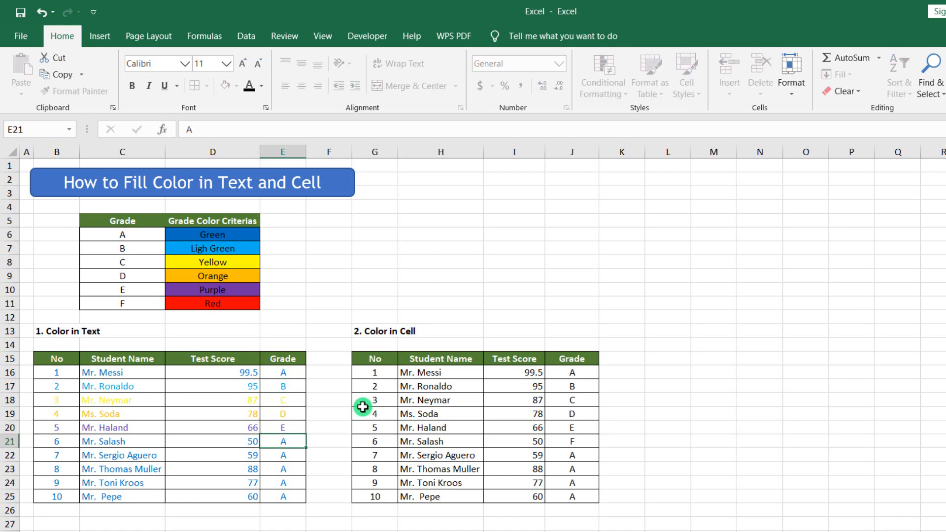
text(F)
key(Return)
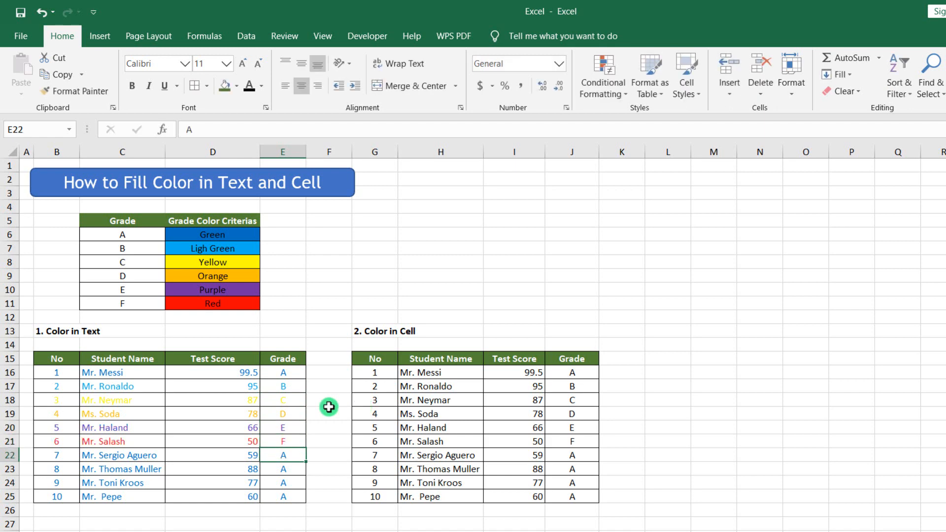
drag(76, 375, 259, 433)
drag(137, 232, 247, 302)
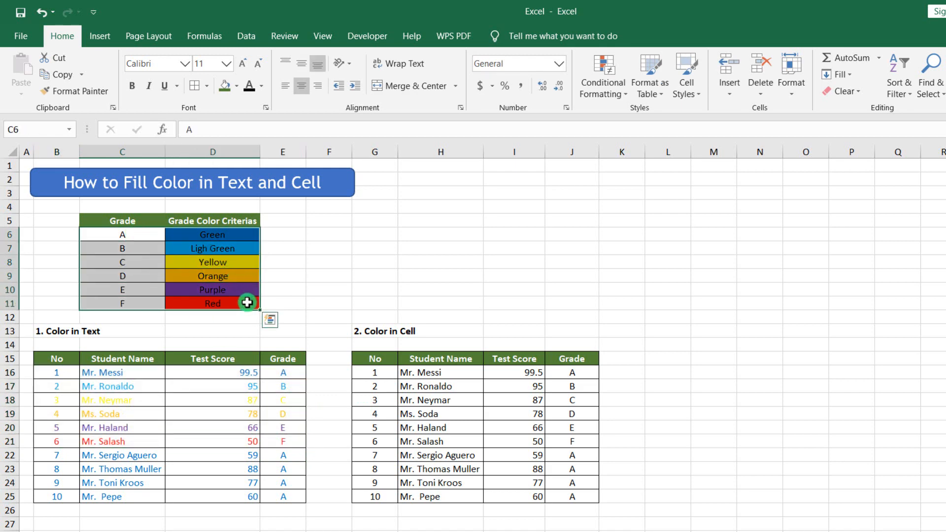
click(303, 277)
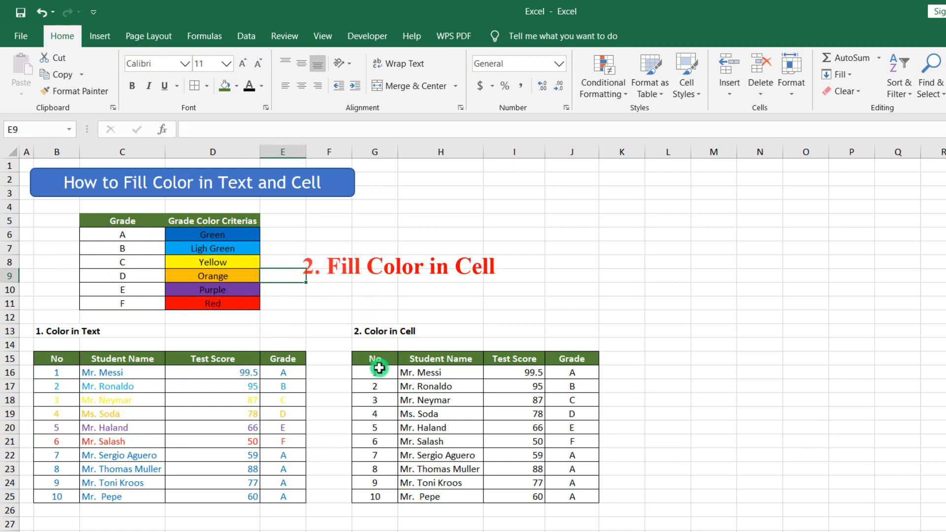
Step: Start a formula-based conditional formatting rule for the Color in Cell table range G16:J25, with the formula =$J16="A"
drag(374, 372, 585, 495)
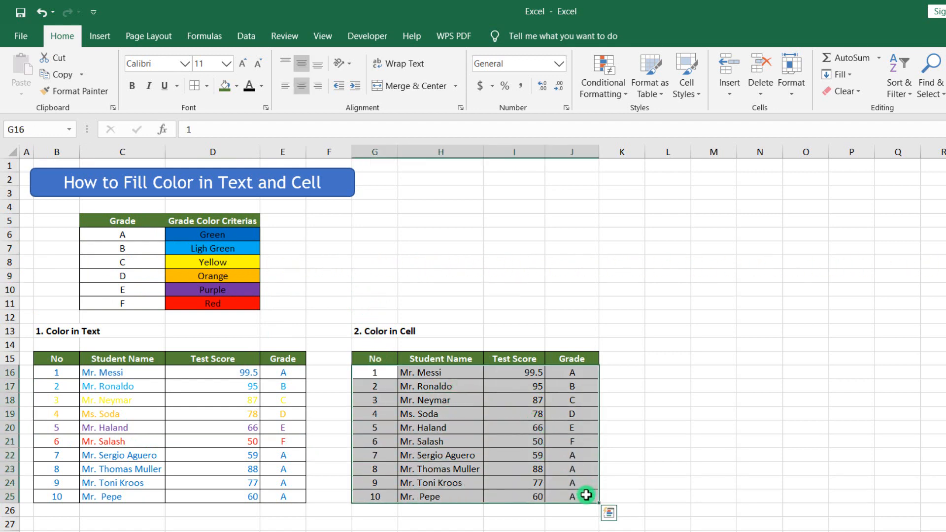
click(619, 94)
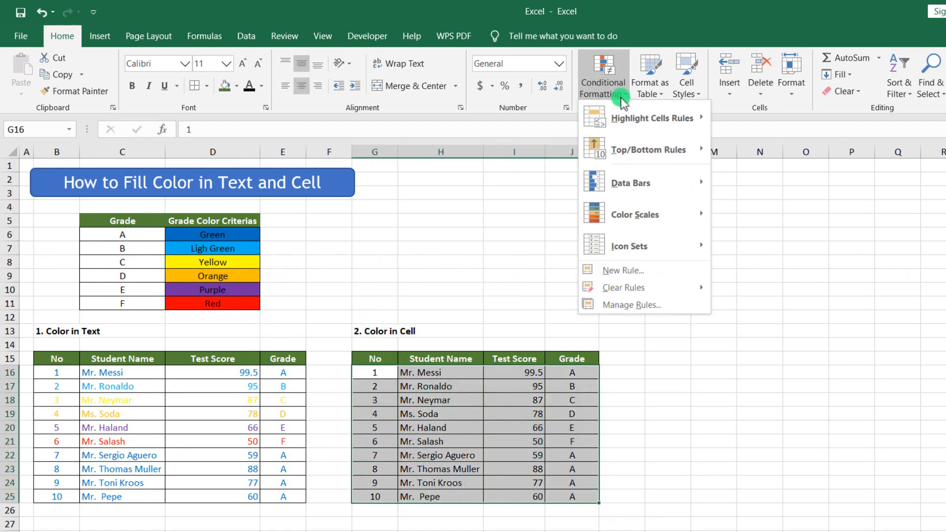
click(617, 302)
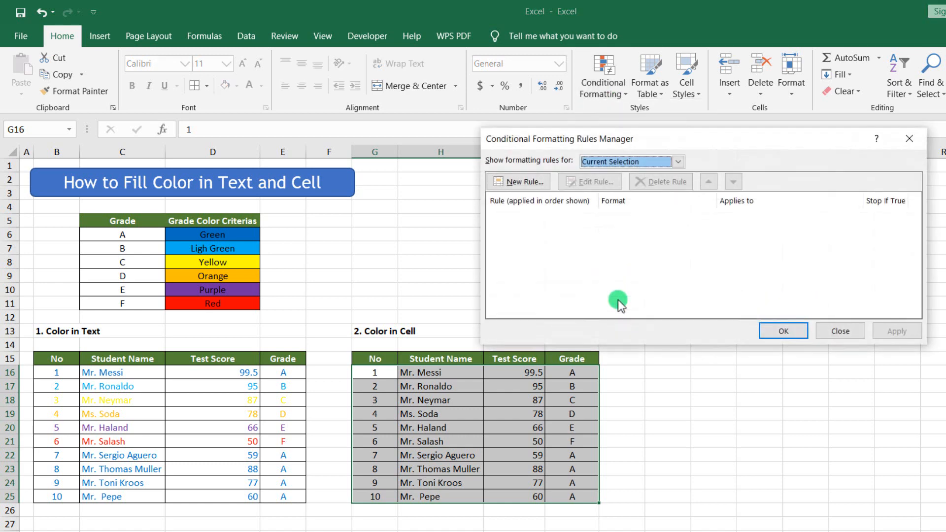
click(527, 184)
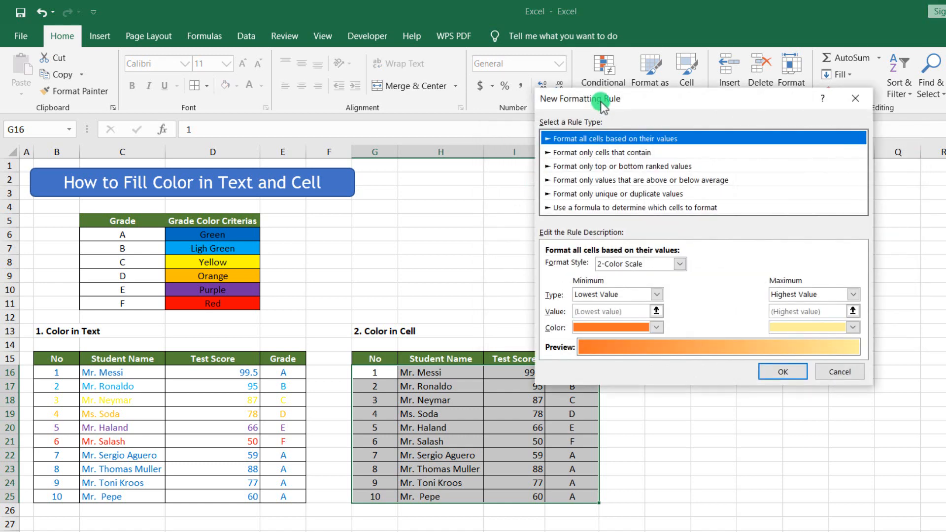
drag(602, 99, 698, 111)
click(685, 219)
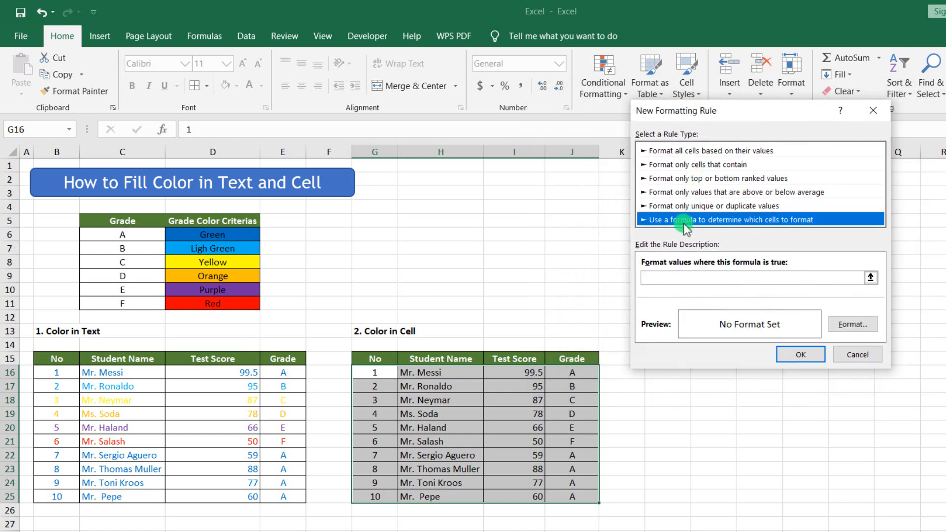
click(658, 277)
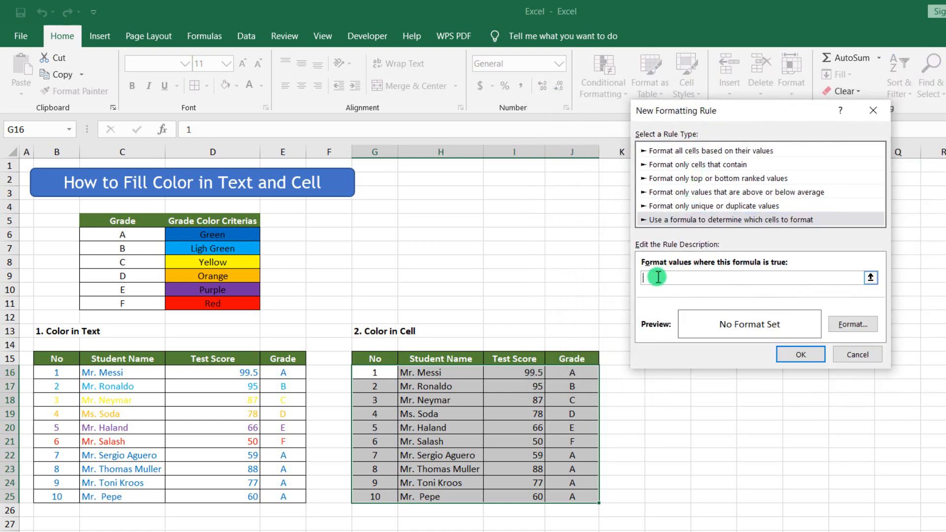
click(574, 372)
text(=)
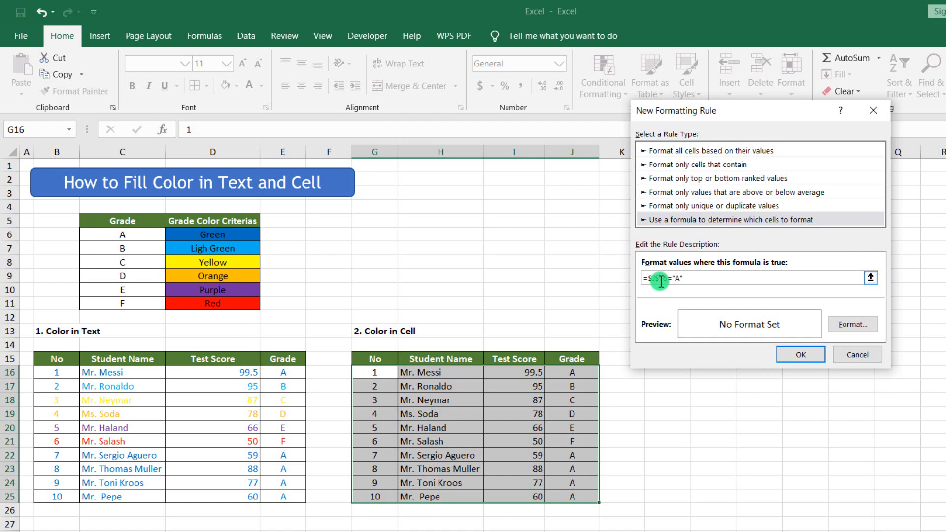
Step: Give the grade A rule a standard blue fill color and add it to the rules list
click(839, 325)
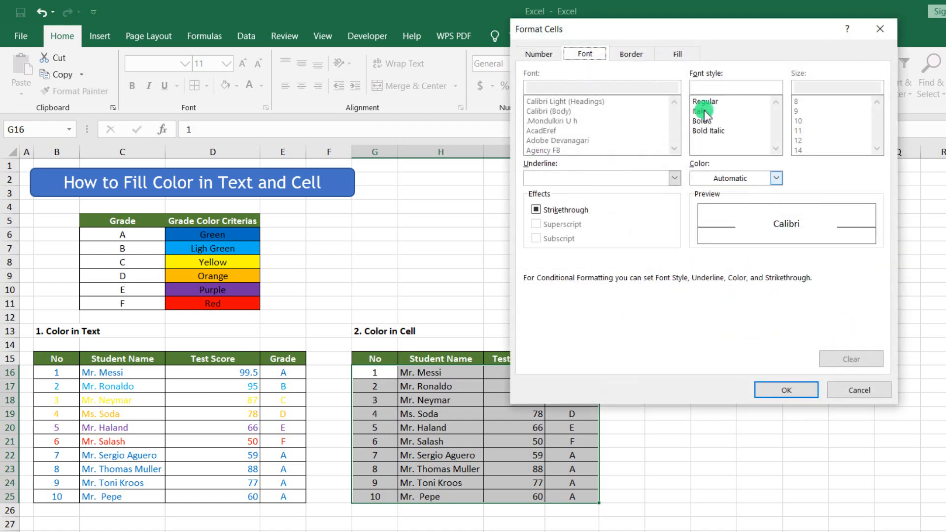
click(679, 53)
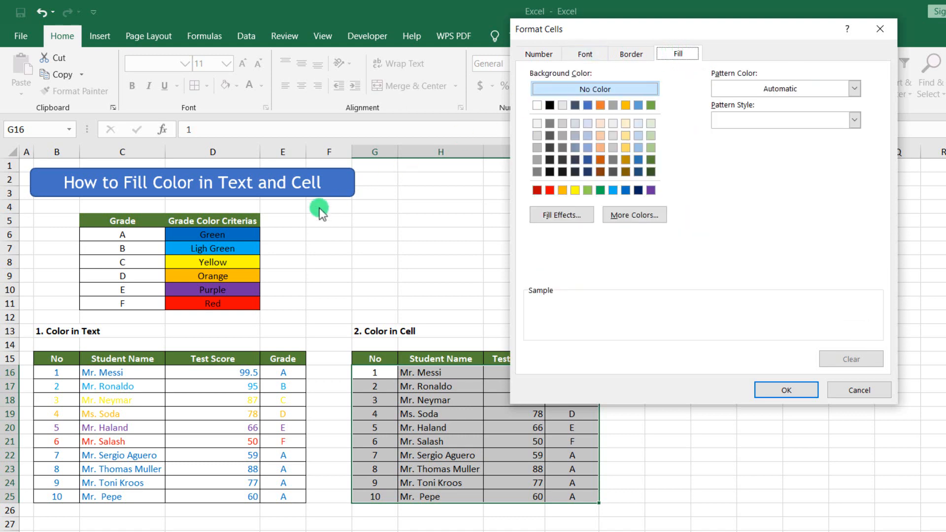
click(625, 189)
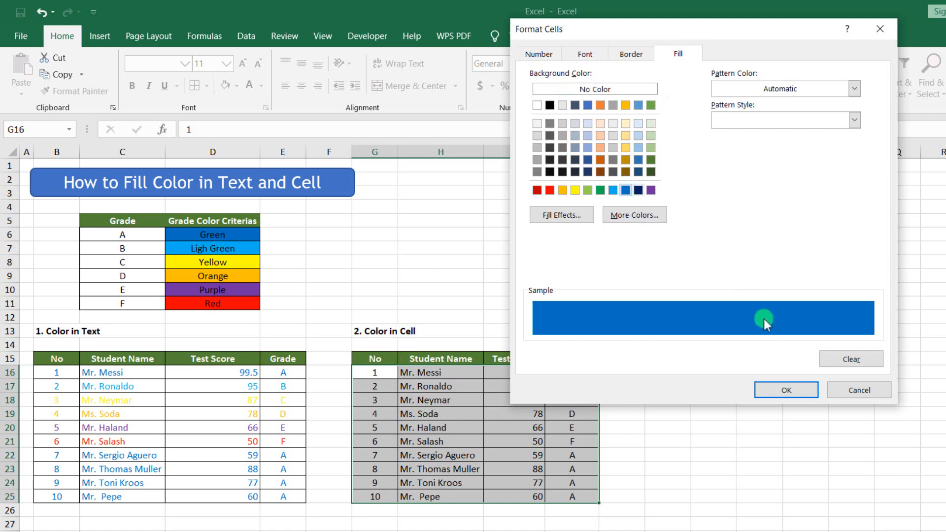
click(784, 390)
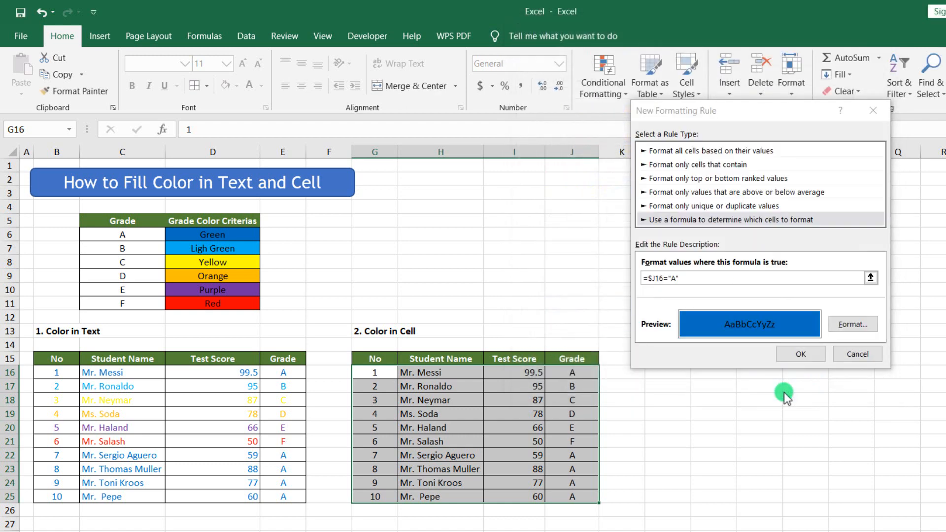
click(790, 354)
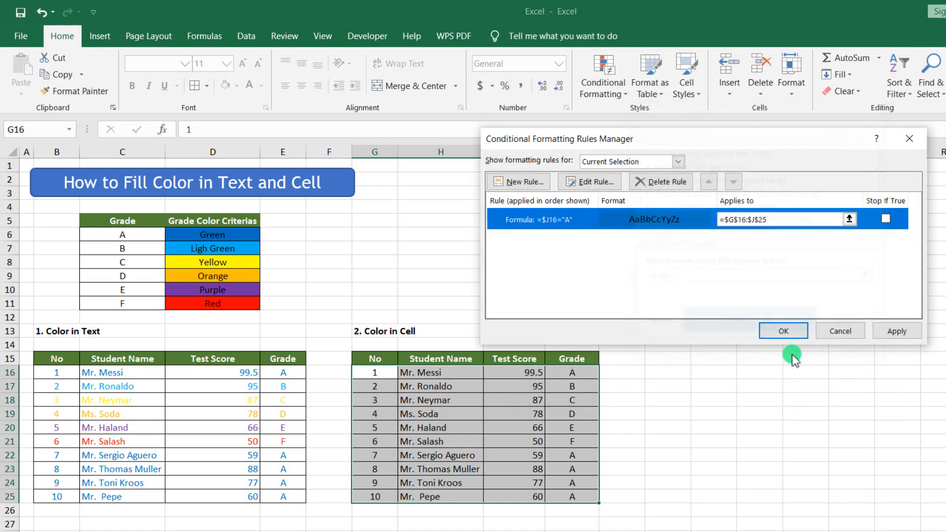
Step: Start a second formula-based rule for the Color in Cell table, with the formula =$J16="B"
click(534, 182)
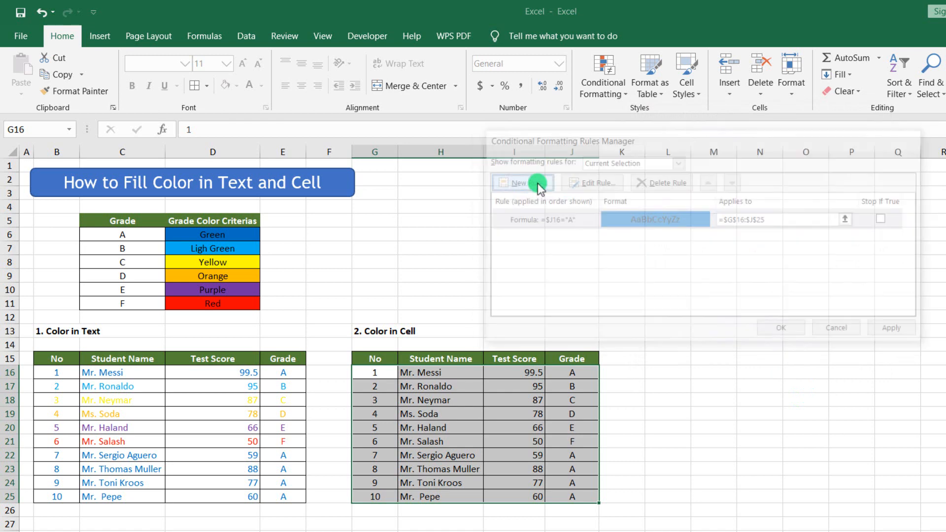
click(569, 203)
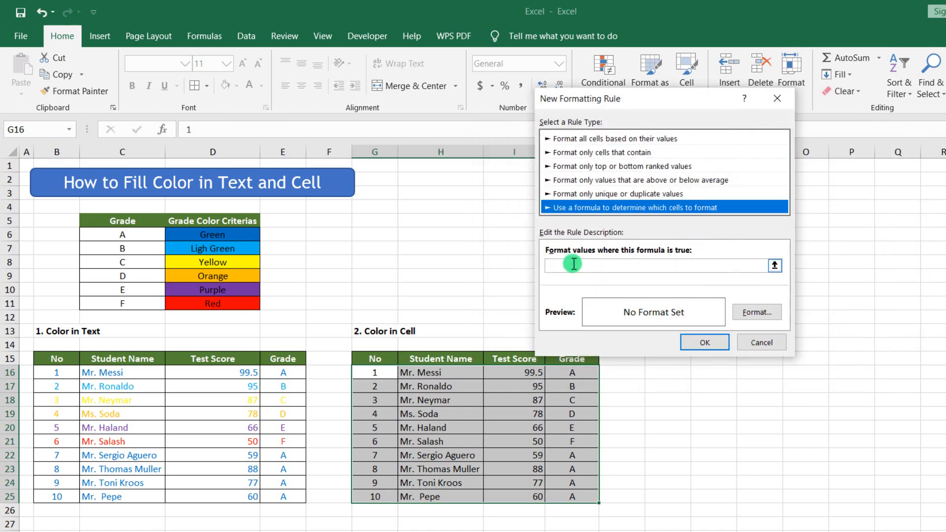
click(569, 266)
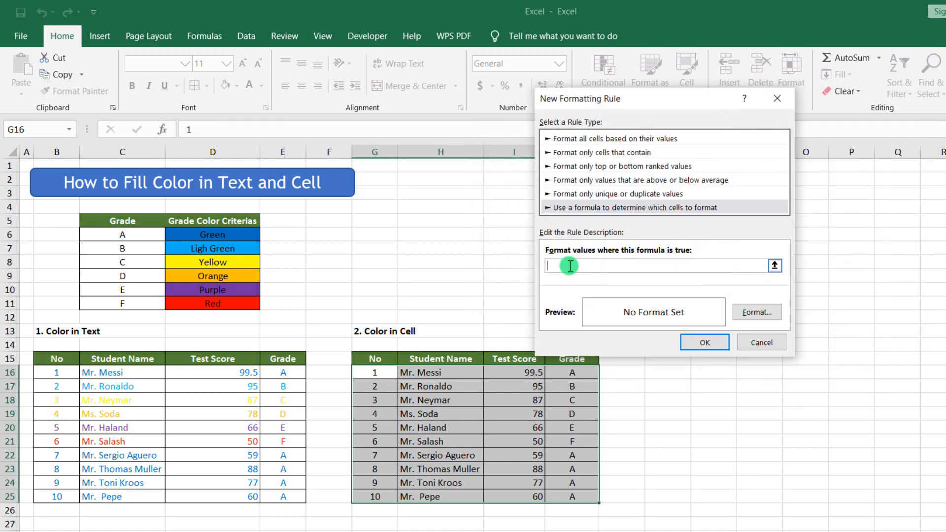
click(569, 370)
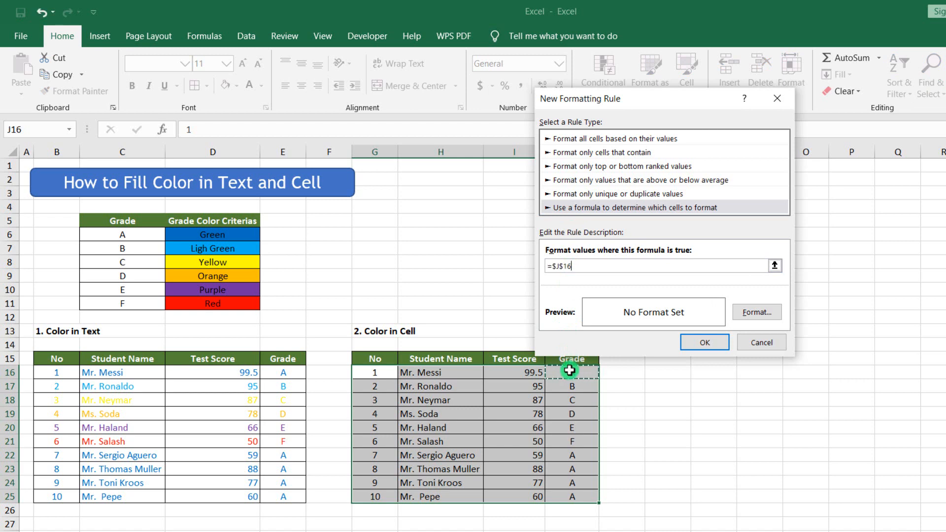
text(="B)
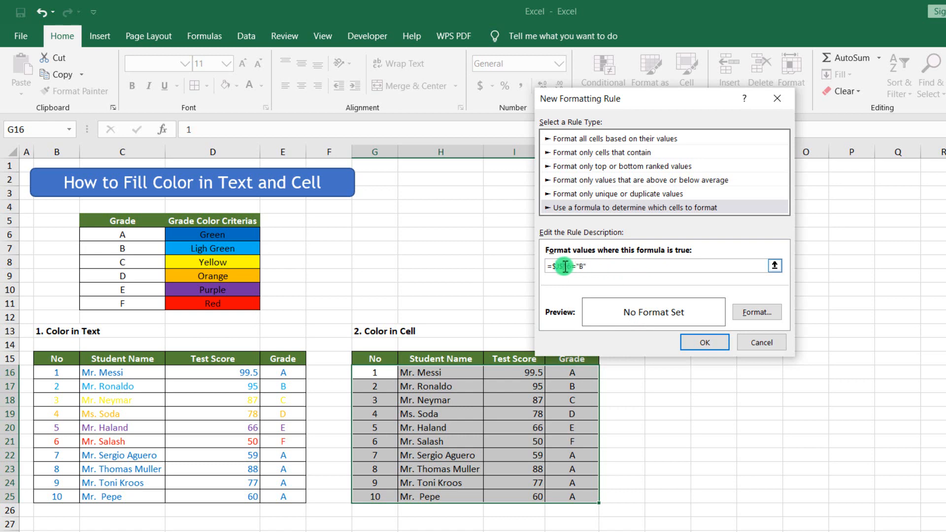
Step: Give the grade B rule a standard light blue fill color and add it to the rules list
click(740, 317)
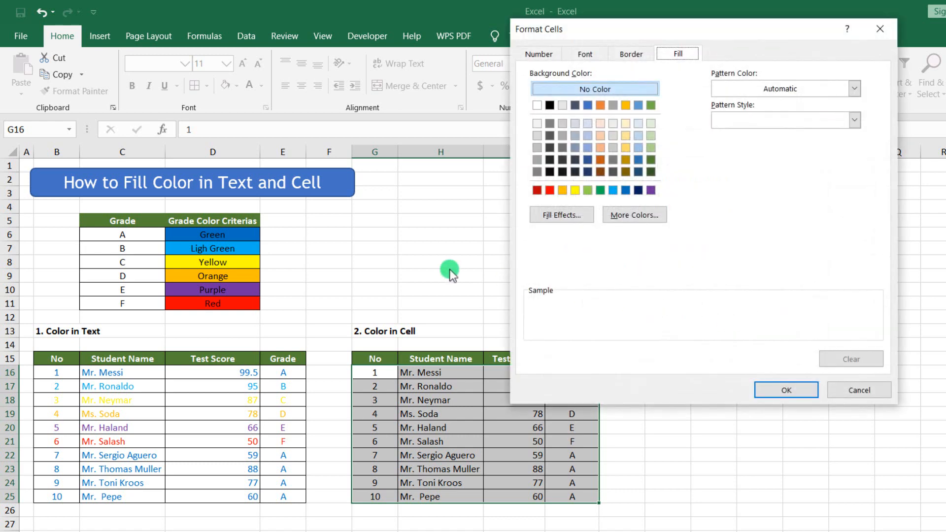
click(613, 190)
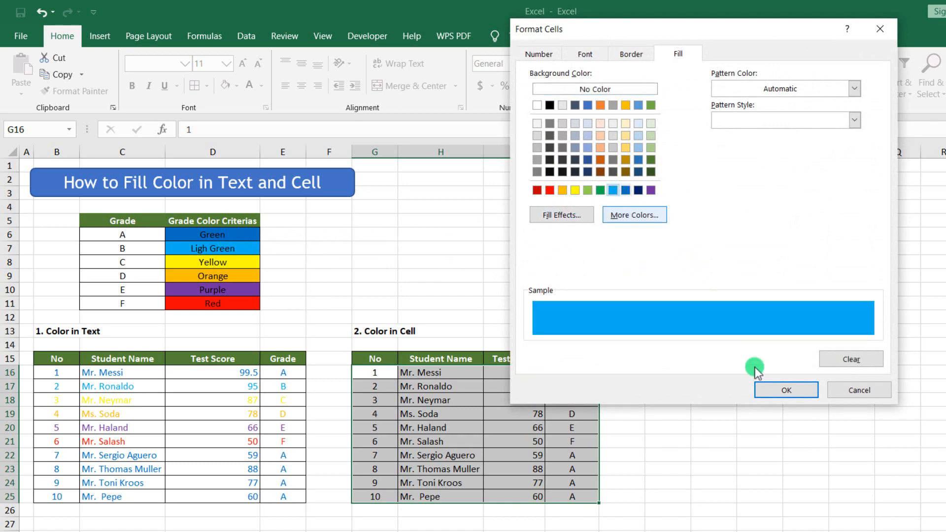
click(761, 386)
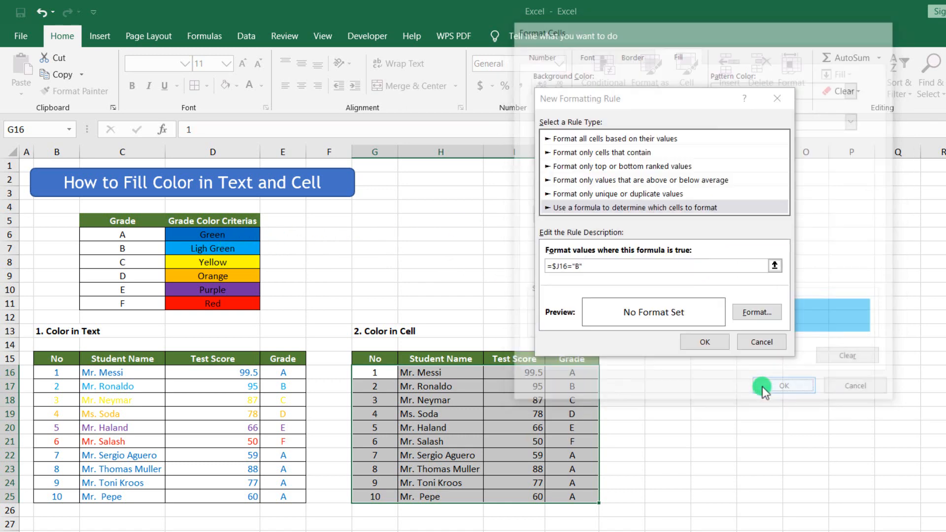
click(699, 339)
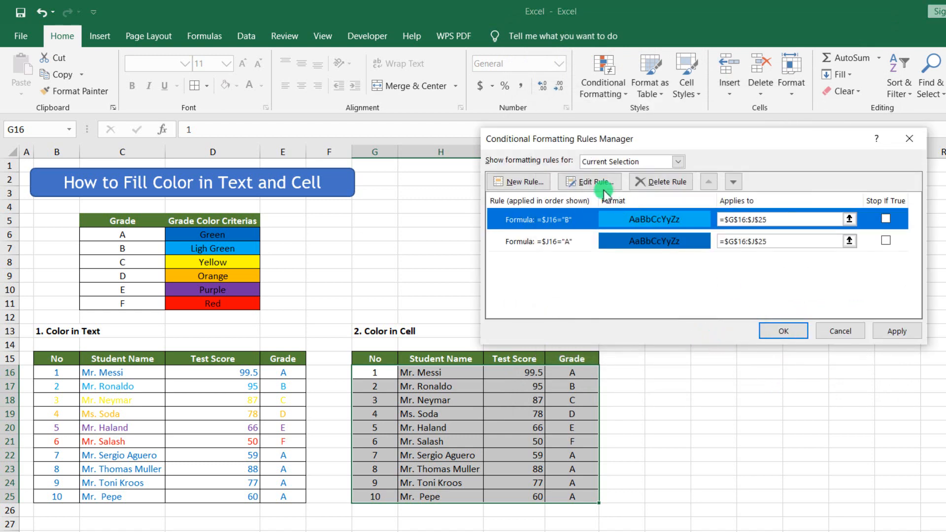
Step: Start a third formula-based rule for the Color in Cell table, with the formula =$J16="C"
click(521, 182)
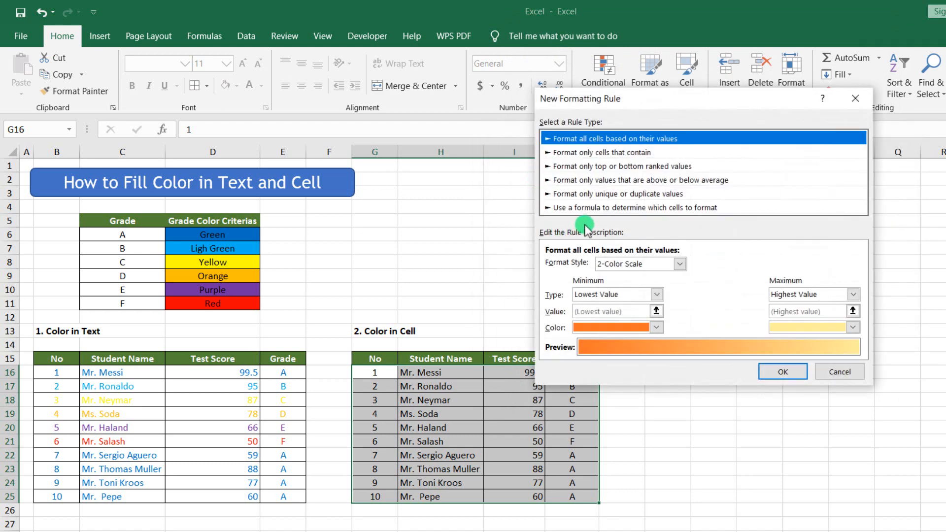
drag(620, 106, 727, 111)
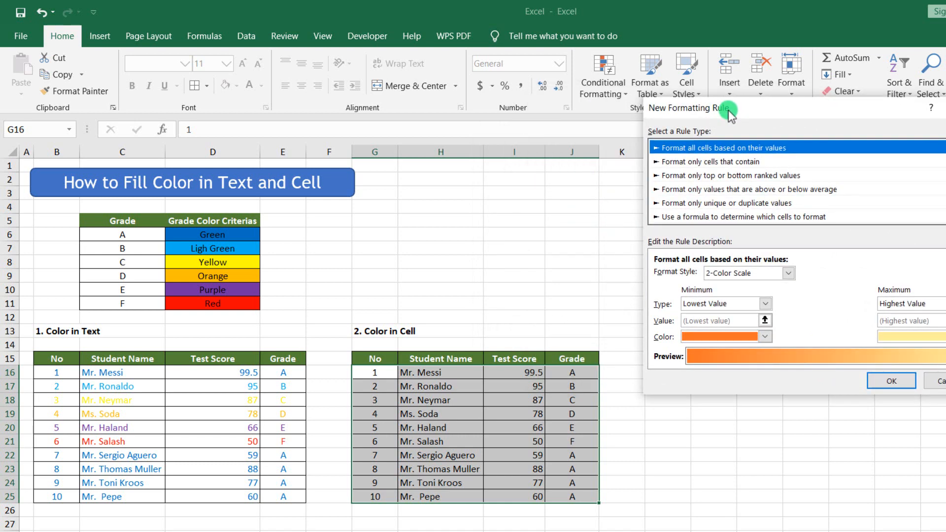
click(696, 219)
click(667, 276)
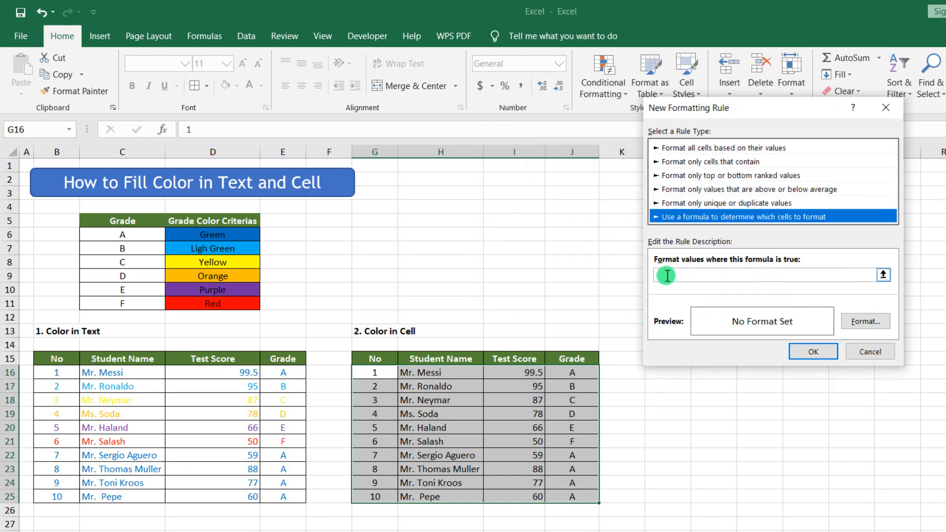
click(579, 373)
text(=)
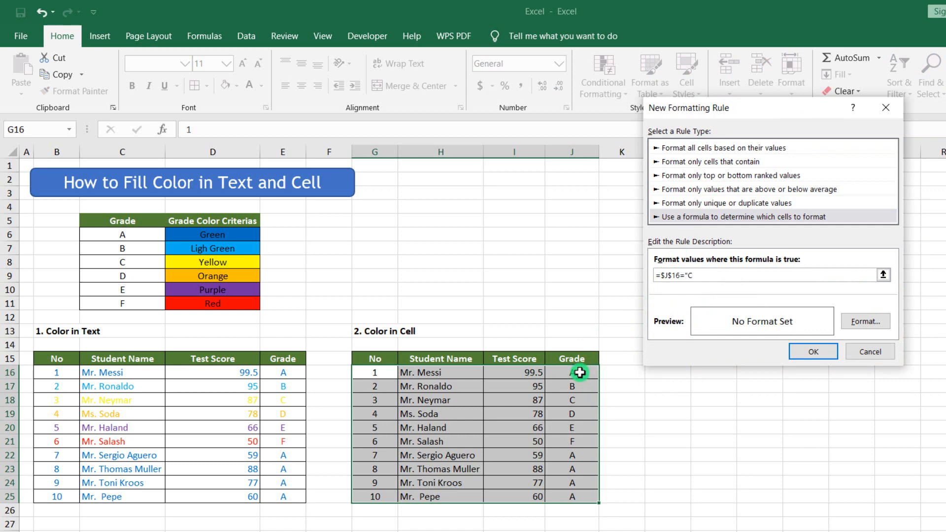
double_click(674, 275)
key(F4)
key(F4)
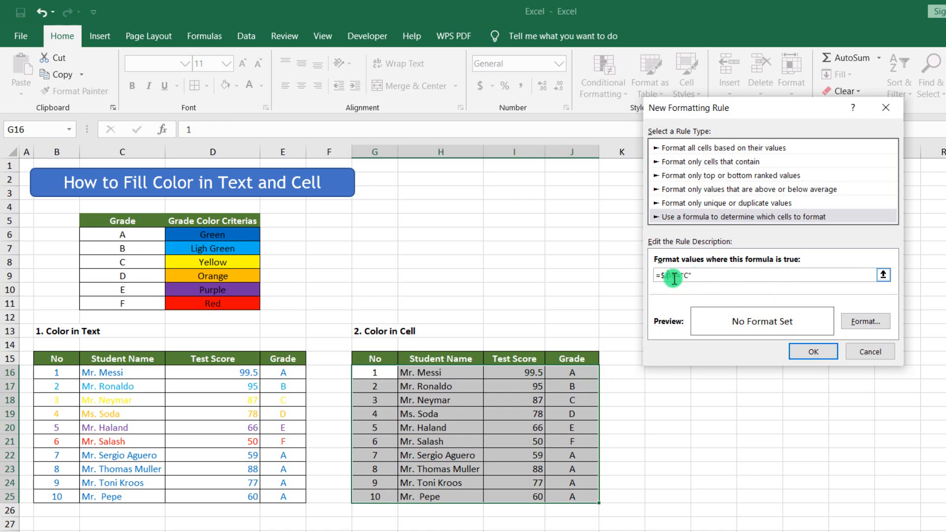
Step: Give the grade C rule a standard yellow fill color and add it to the rules list
click(850, 320)
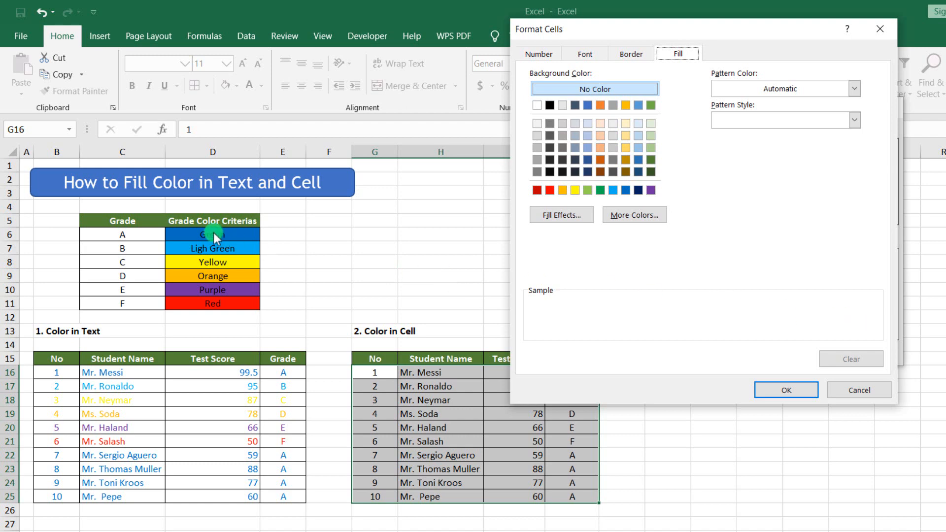
click(575, 190)
click(770, 389)
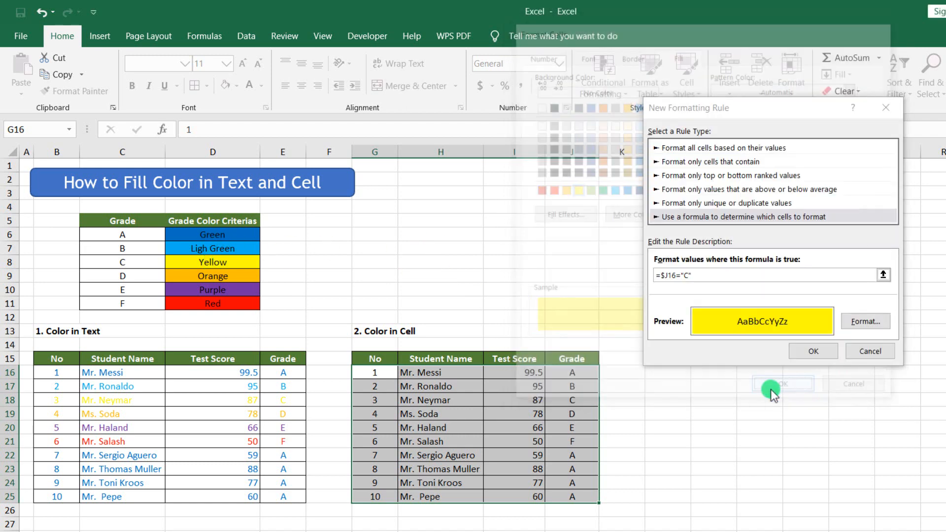
click(813, 351)
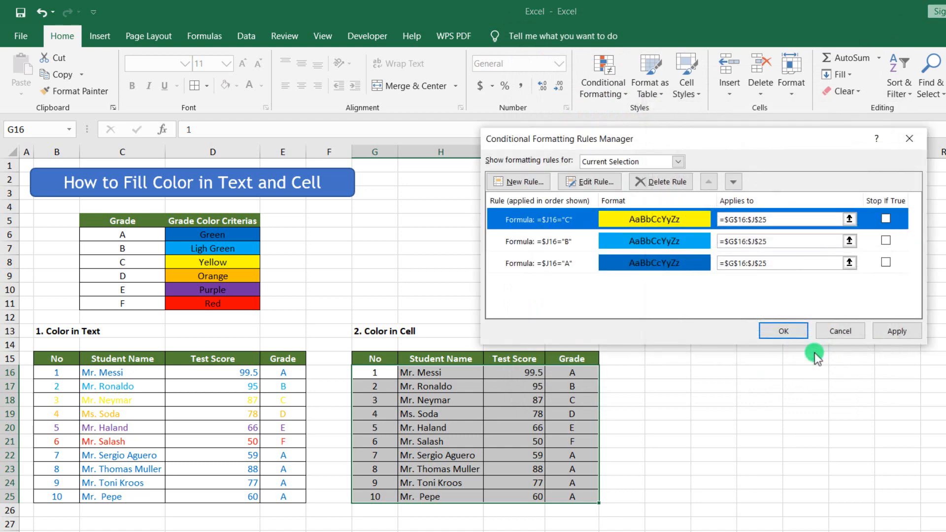
Step: Start a fourth formula-based rule for the Color in Cell table, with the formula =$J16="D"
click(528, 184)
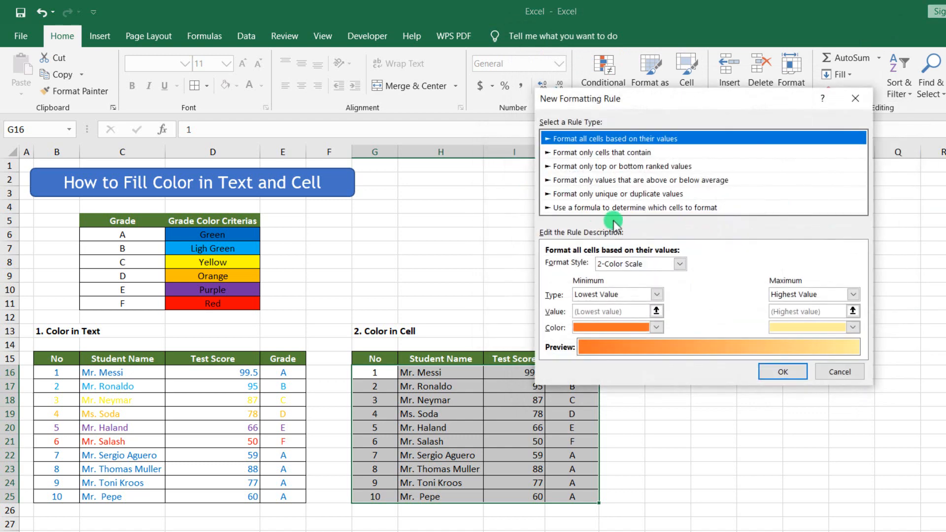
click(622, 209)
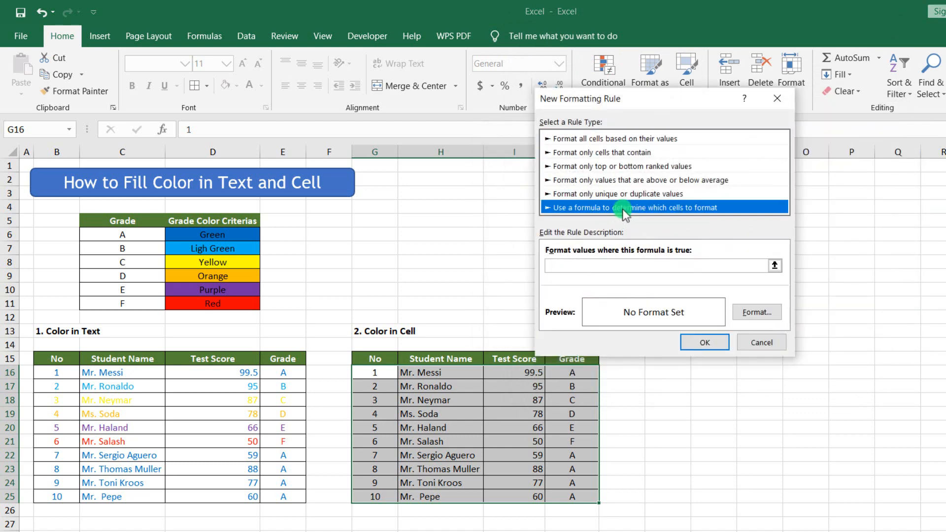
click(587, 264)
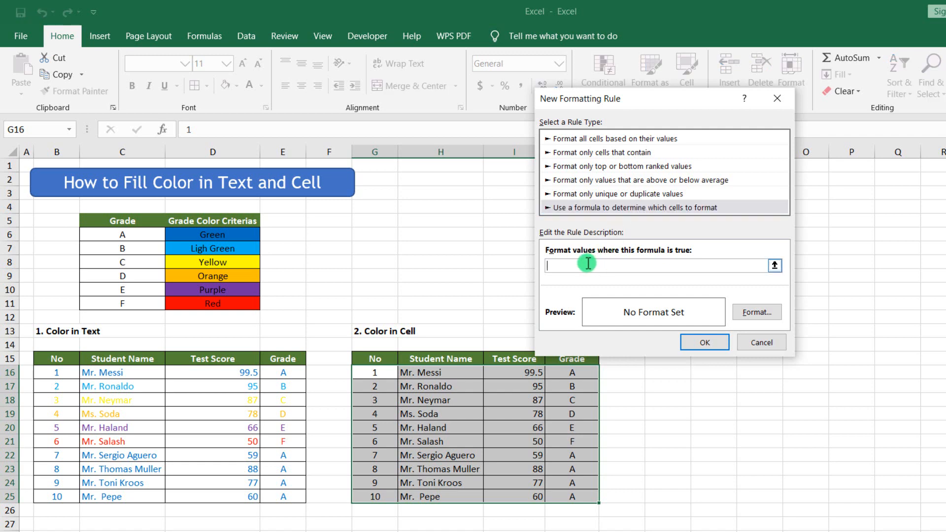
click(576, 372)
text(=)
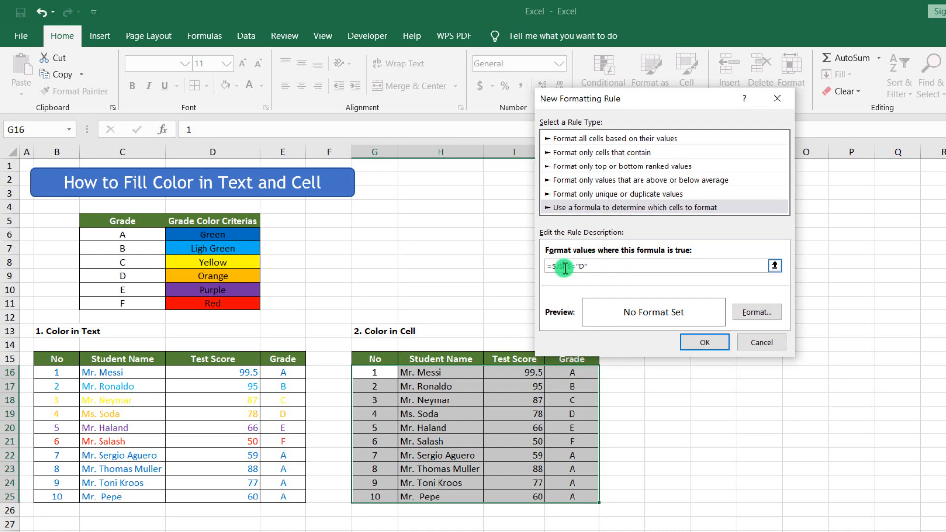
key(BackSpace)
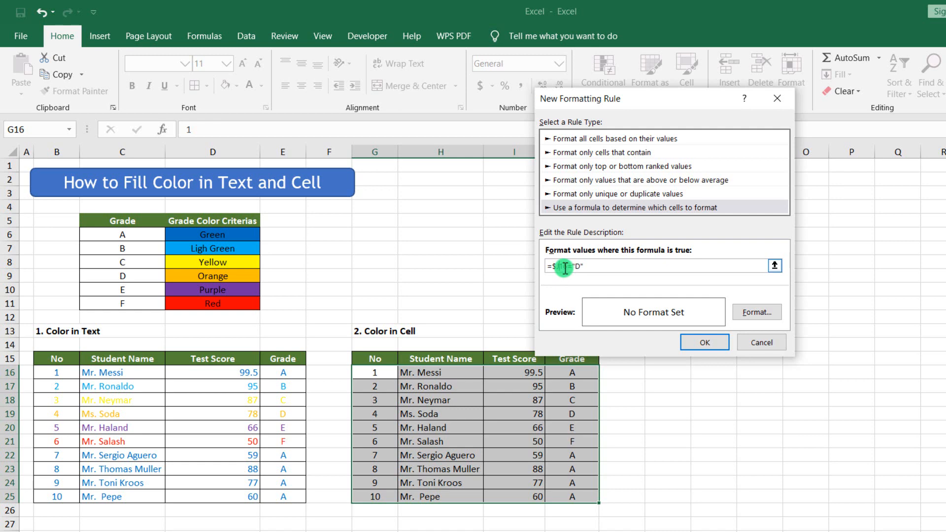
Step: Give the grade D rule a standard orange fill color and add it to the rules list
click(745, 310)
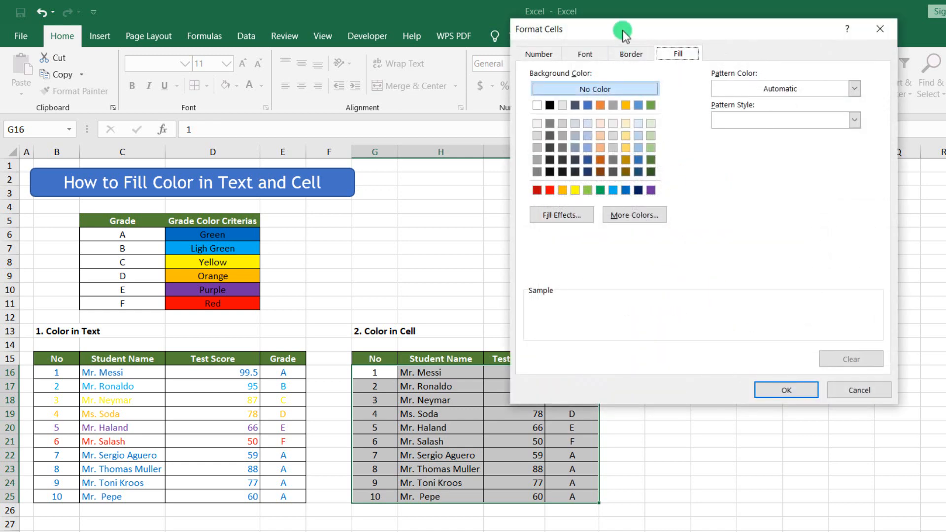
drag(622, 30, 669, 44)
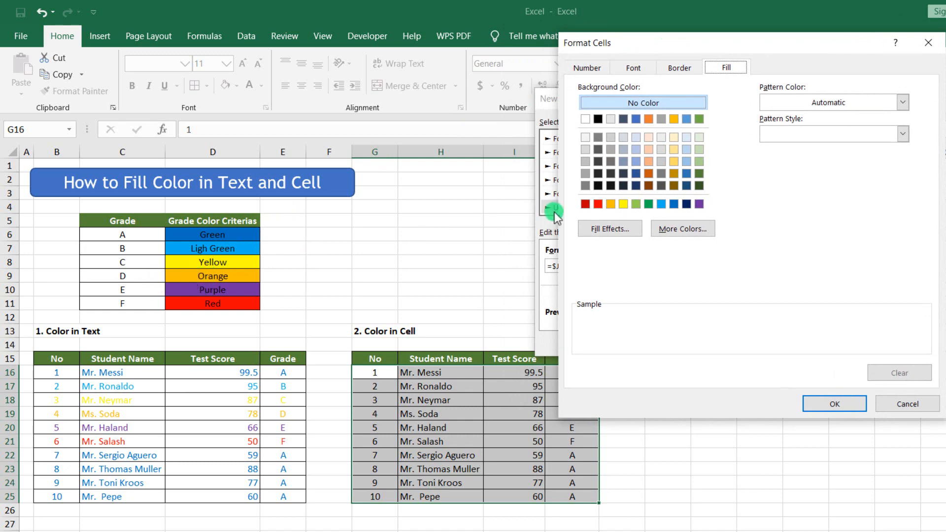
click(611, 204)
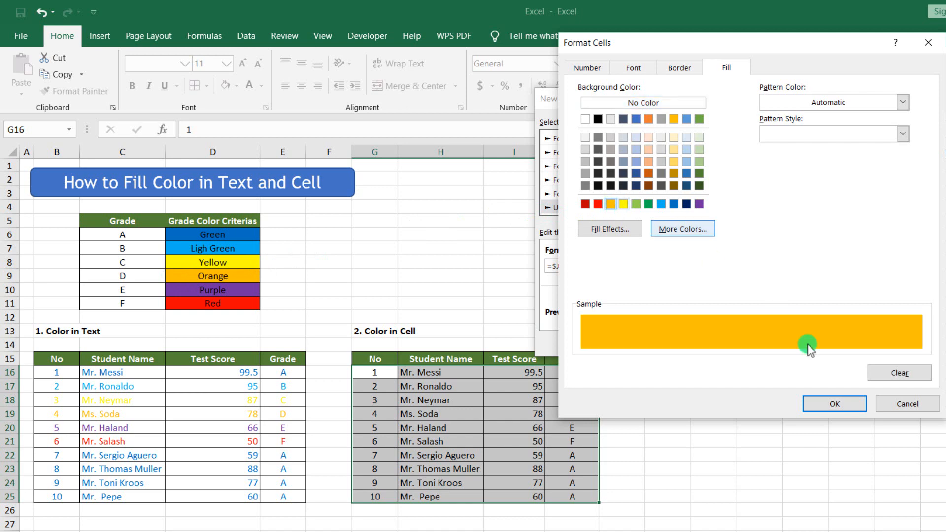
click(835, 404)
click(702, 342)
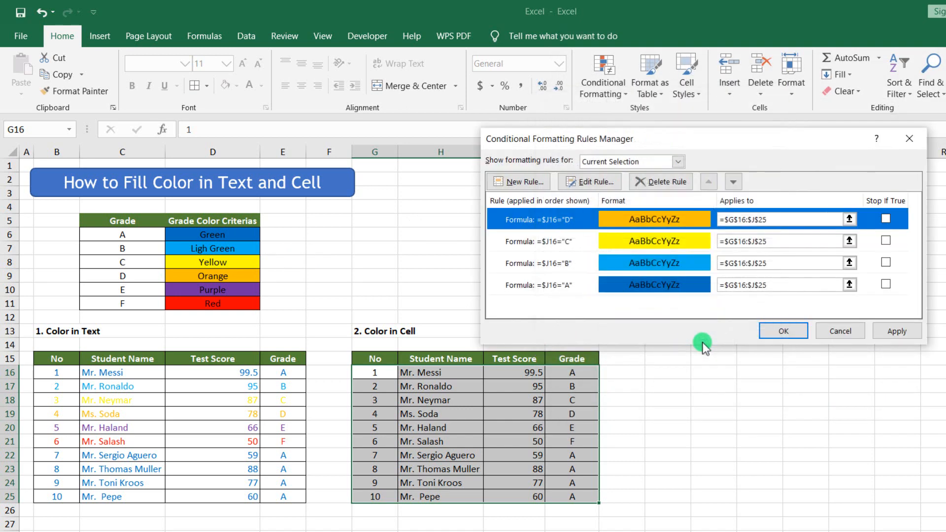
Step: Start a fifth formula-based rule for the Color in Cell table, with the formula =$J16="E"
click(522, 181)
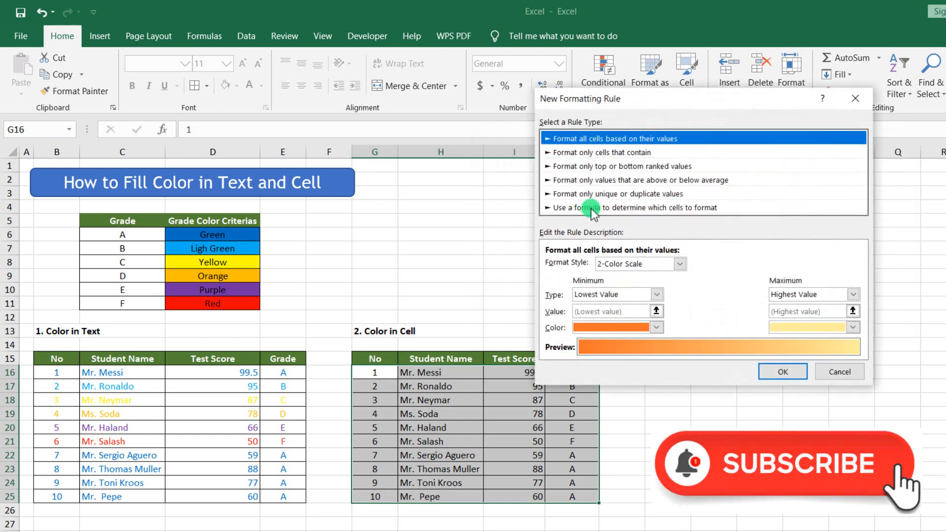
click(591, 207)
click(574, 265)
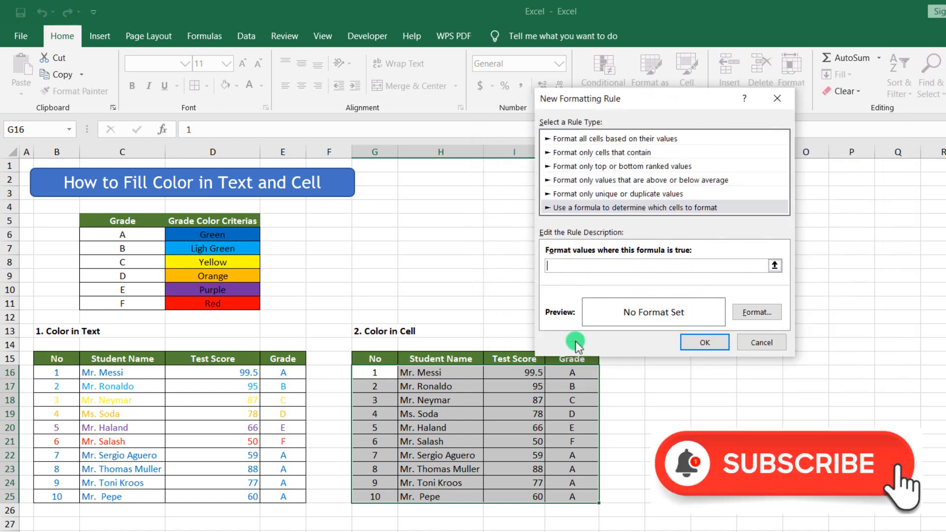
click(571, 370)
text(=)
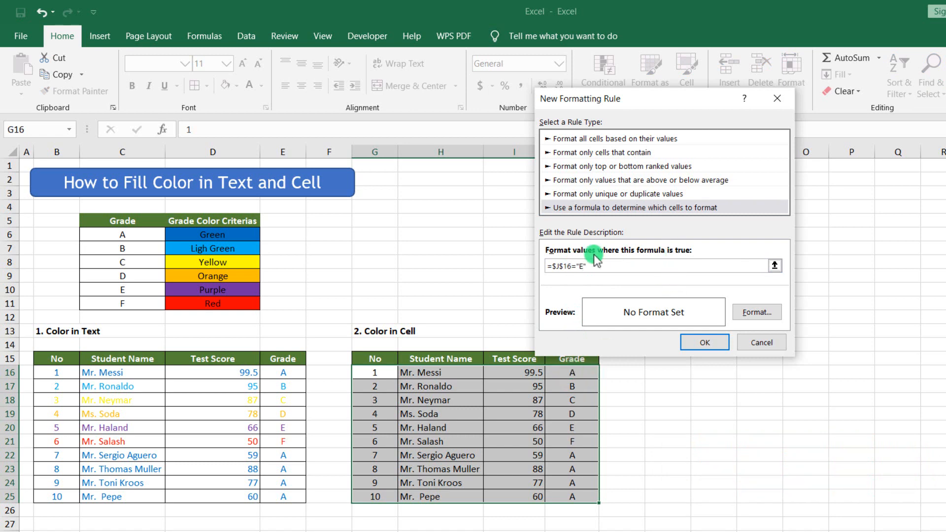
click(565, 266)
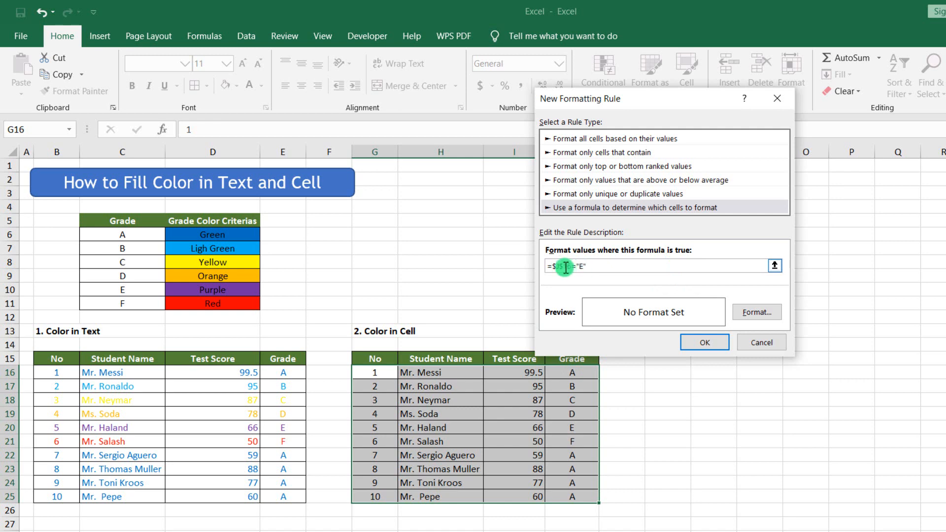
key(BackSpace)
Step: Give the grade E rule a standard purple fill color and add it to the rules list
click(753, 312)
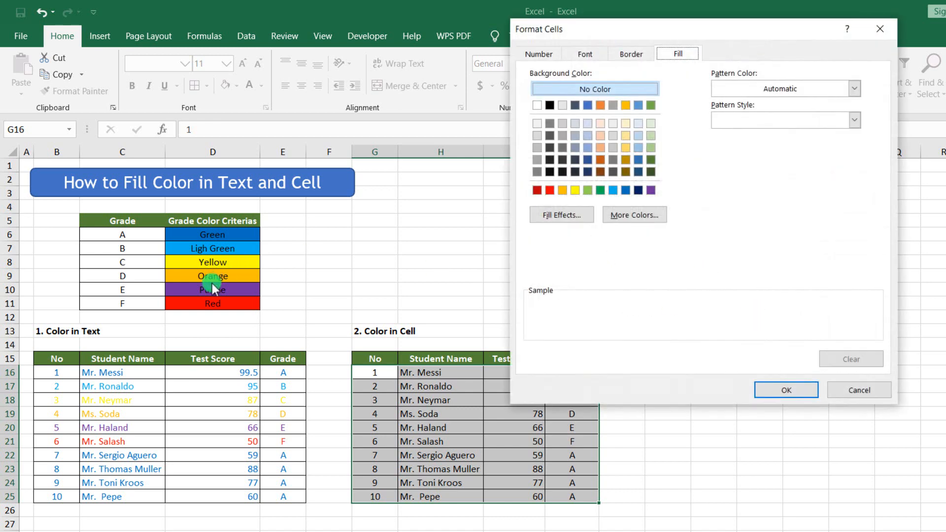
click(649, 189)
click(783, 390)
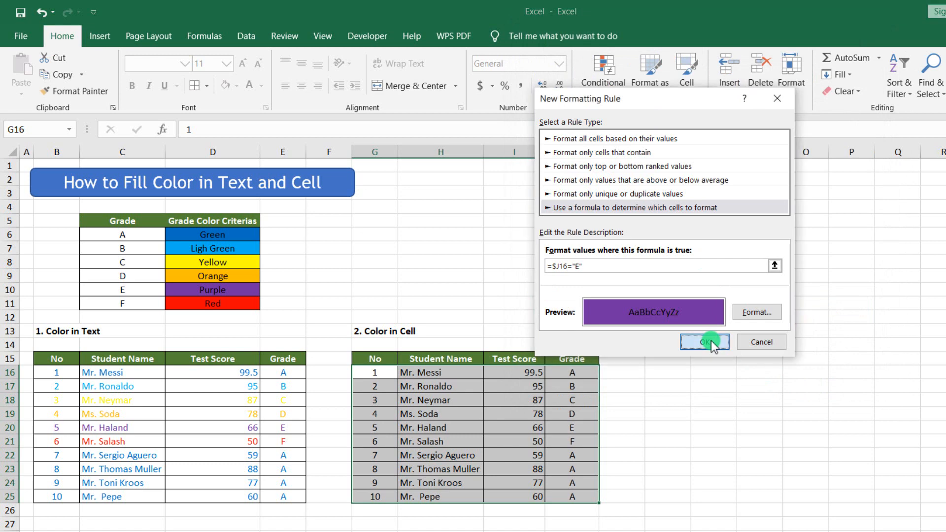
click(711, 341)
Step: Start a sixth formula-based rule for the Color in Cell table, with the formula =$J16="F"
click(528, 184)
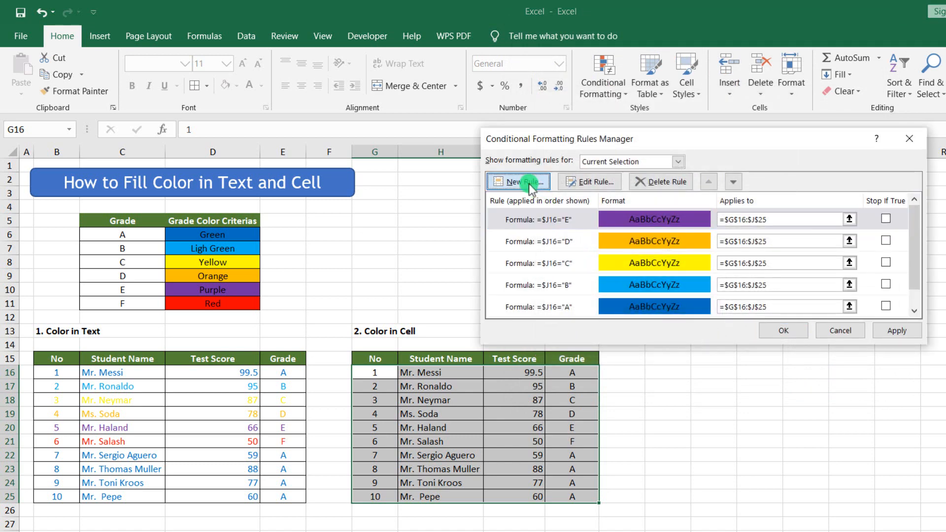
click(567, 207)
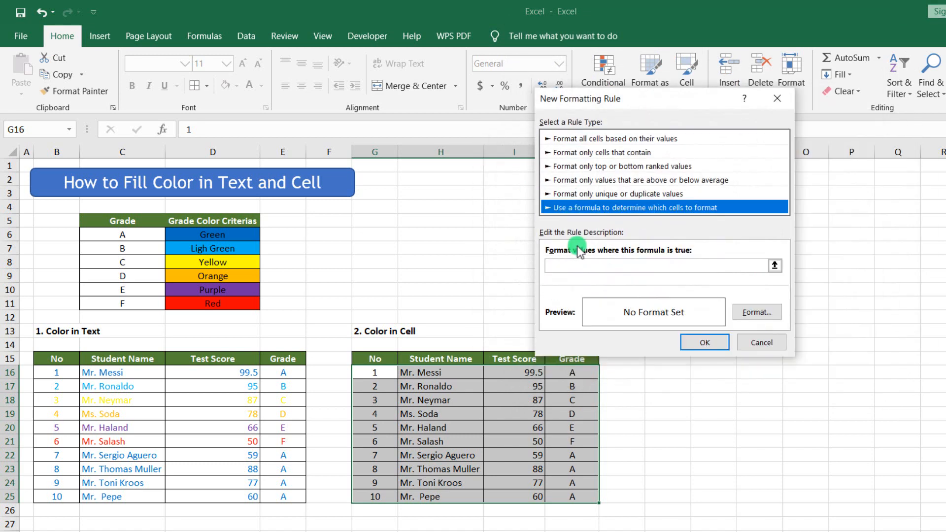
click(570, 265)
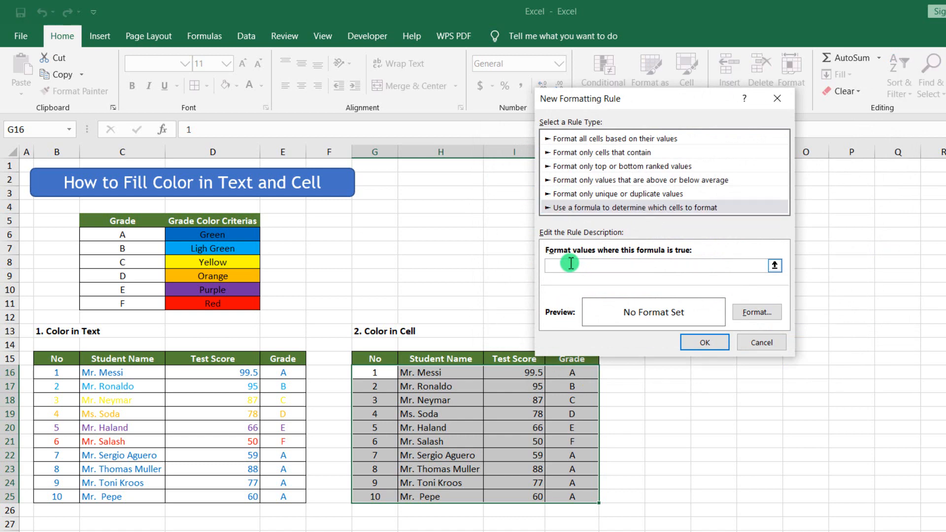
click(564, 370)
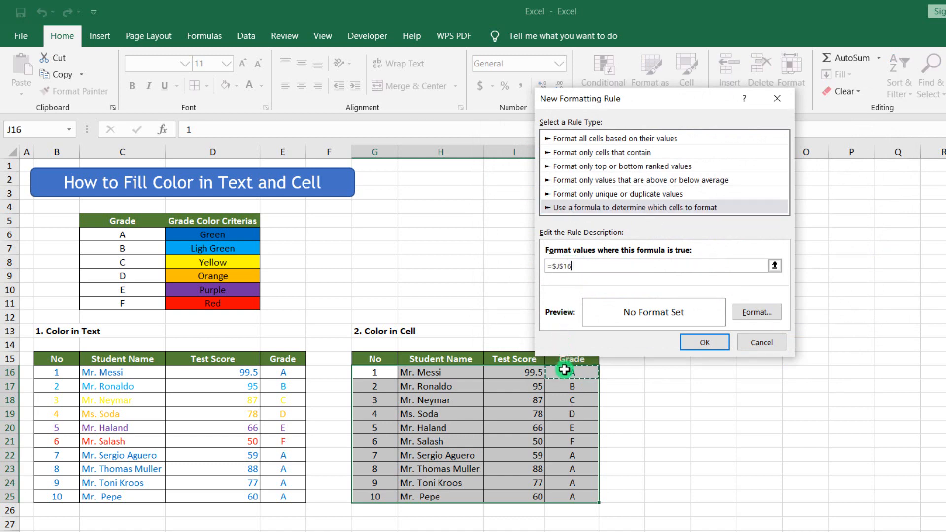
text(="F)
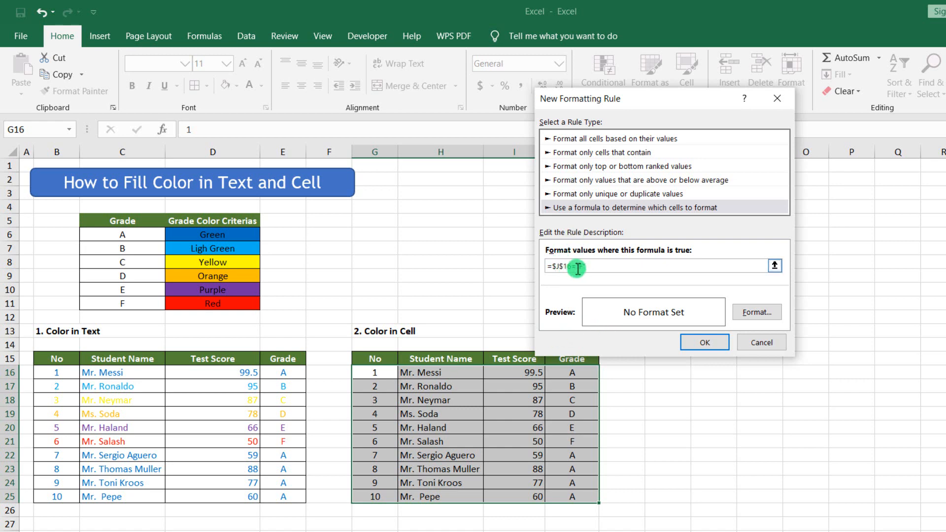
Step: Give the grade F rule a standard red fill color and add it to the rules list
click(757, 312)
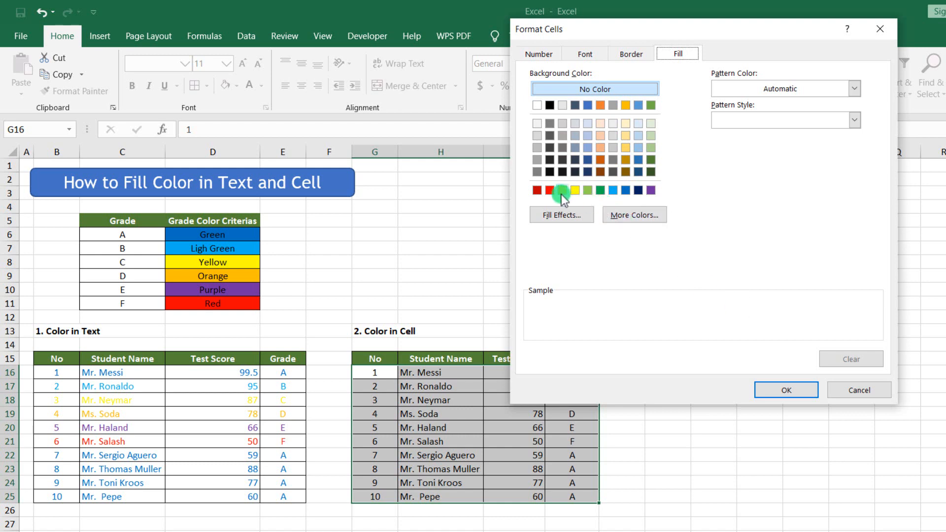
click(549, 193)
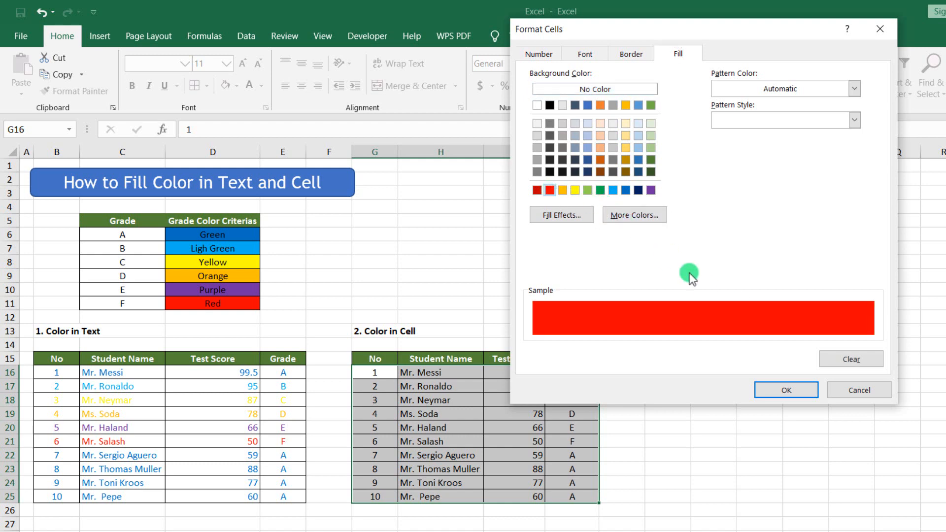
click(766, 387)
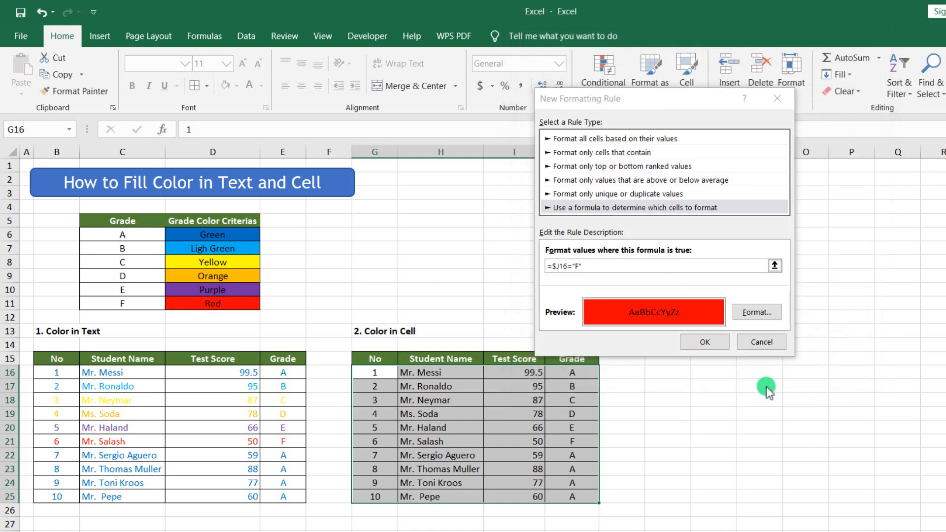
click(720, 347)
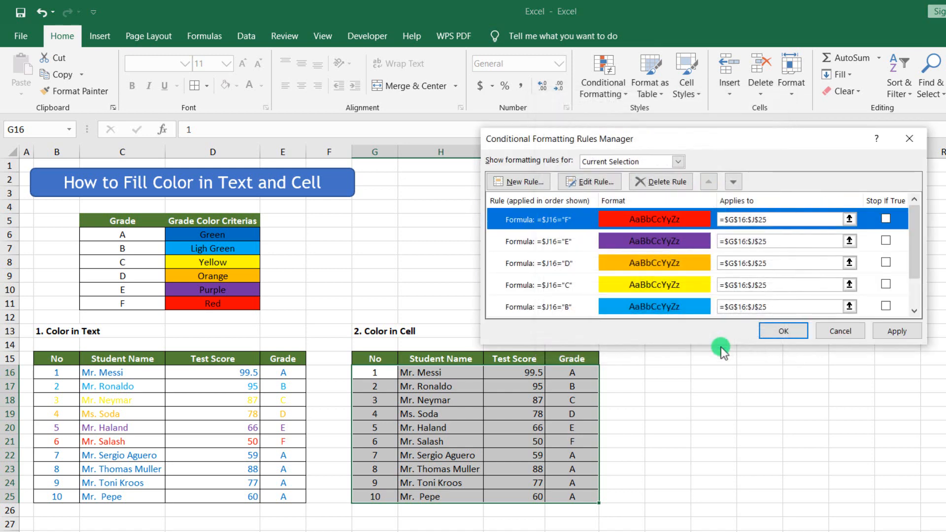
Step: Apply the grade rules to the Color in Cell table and compare its row fills with the grade color criteria
click(886, 331)
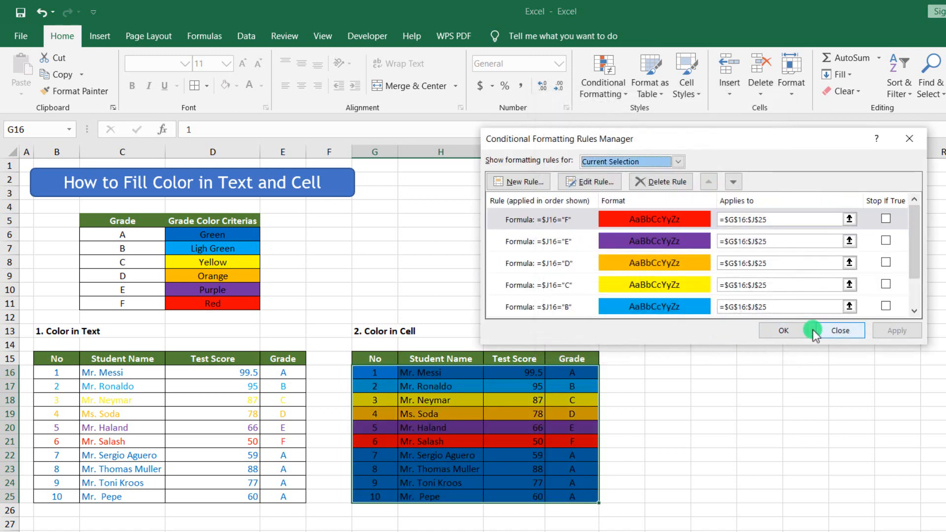
click(783, 330)
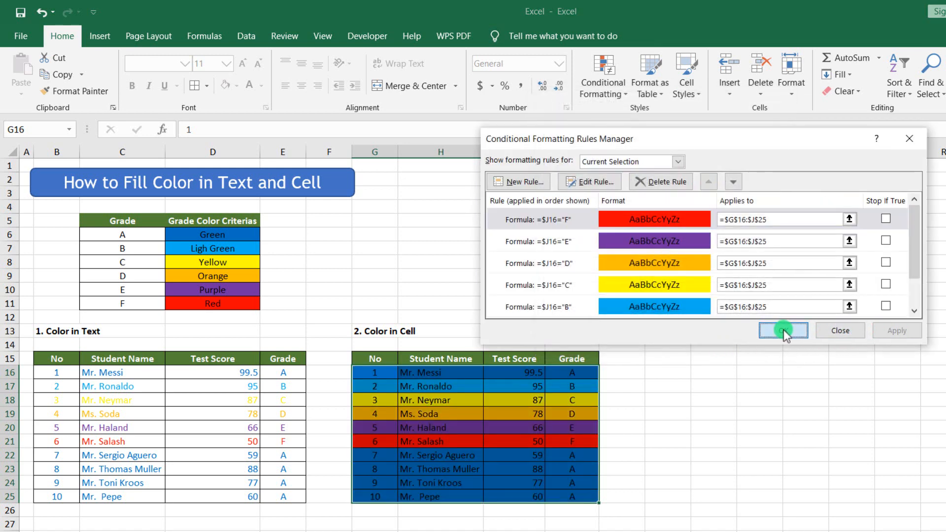
click(544, 386)
drag(386, 370, 564, 494)
drag(134, 232, 215, 303)
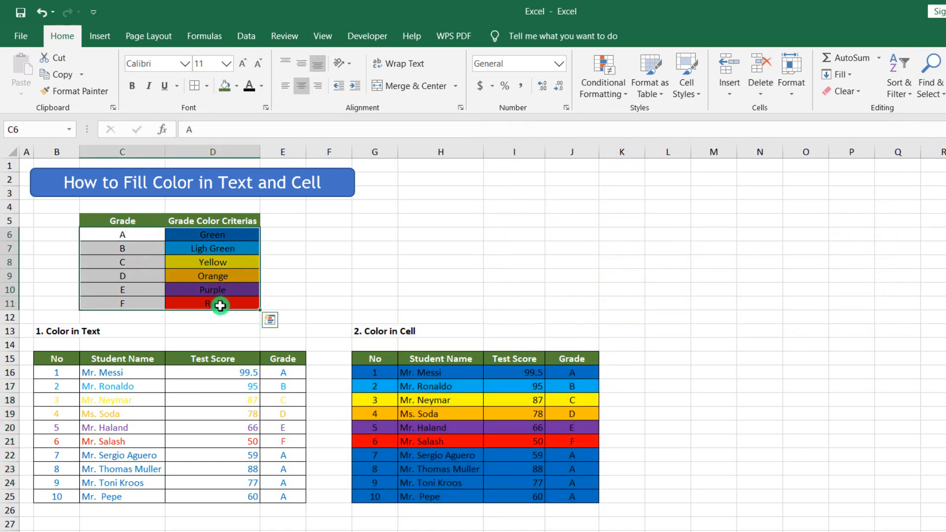
click(489, 424)
Step: Test the fill rules by setting J17:J21 in the Color in Cell table to A, and compare the rows with the grade A criterion
click(572, 386)
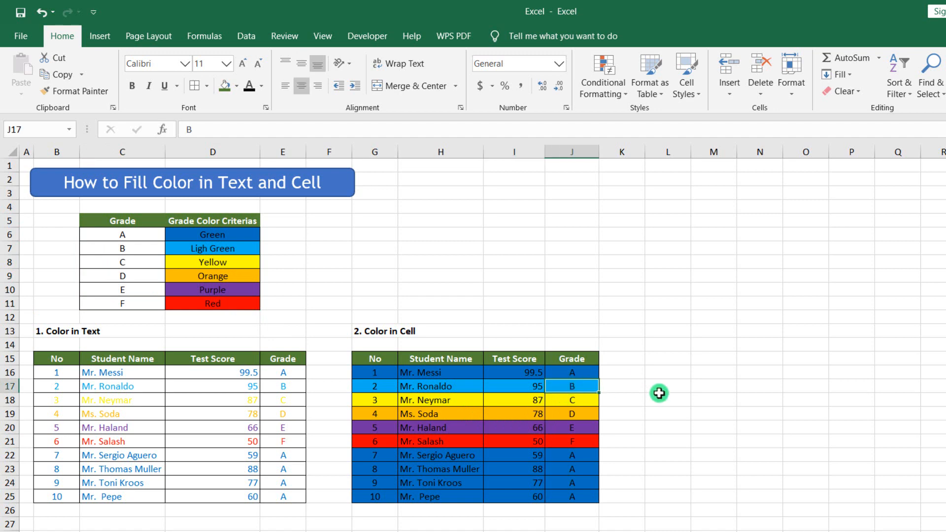
text(A)
key(Return)
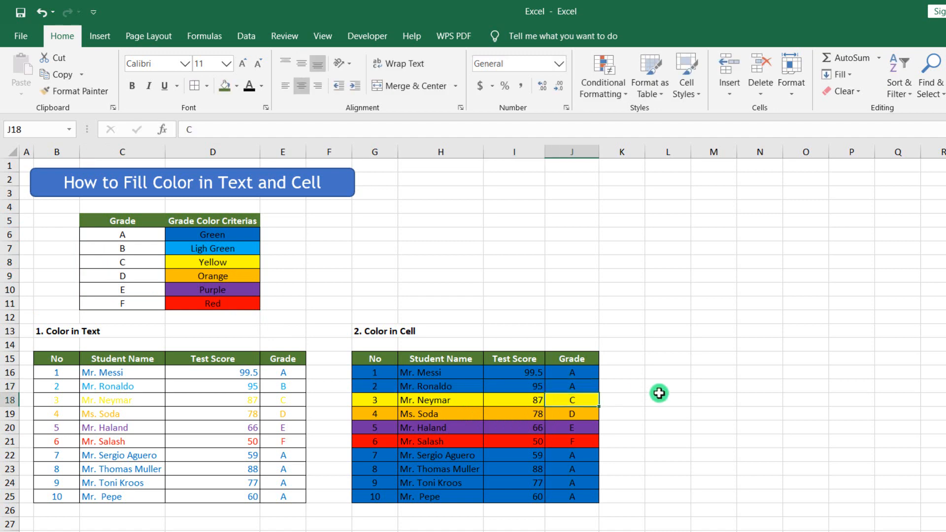
text(A)
key(Return)
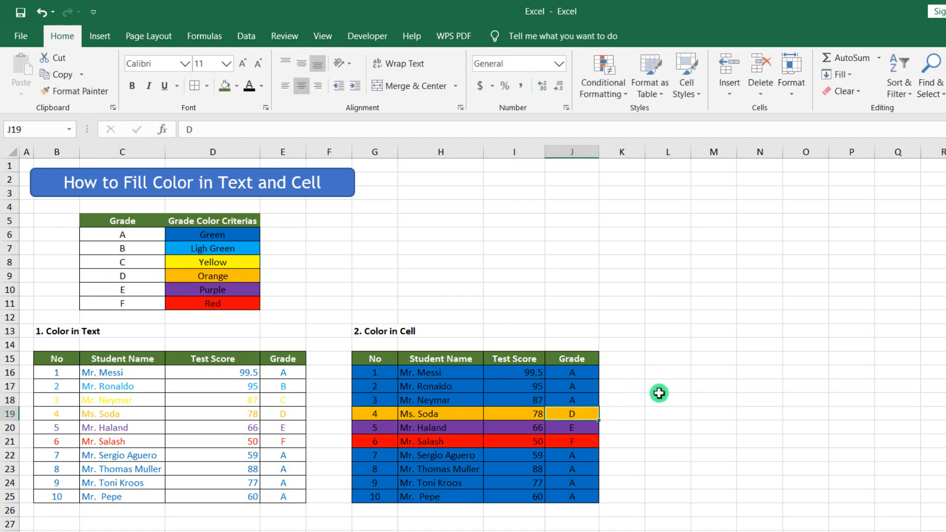
text(A)
key(Return)
text(A)
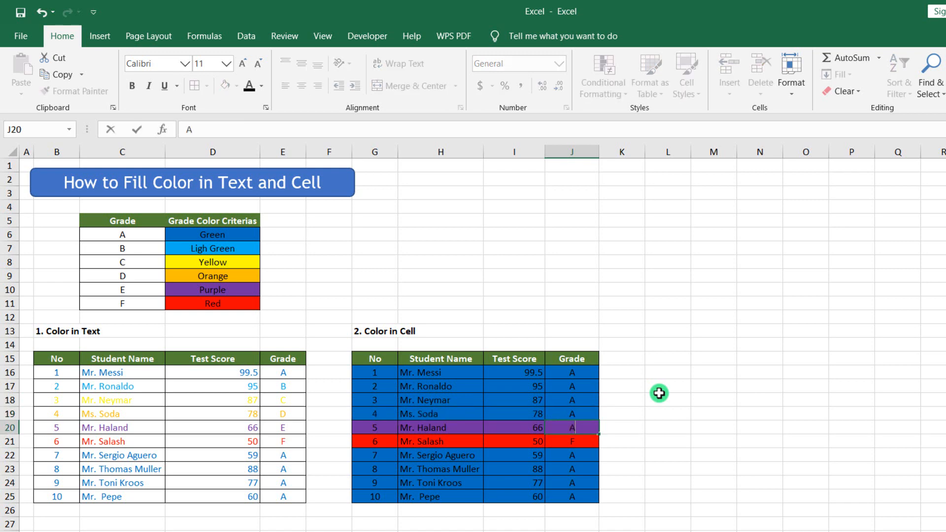
key(Return)
text(A)
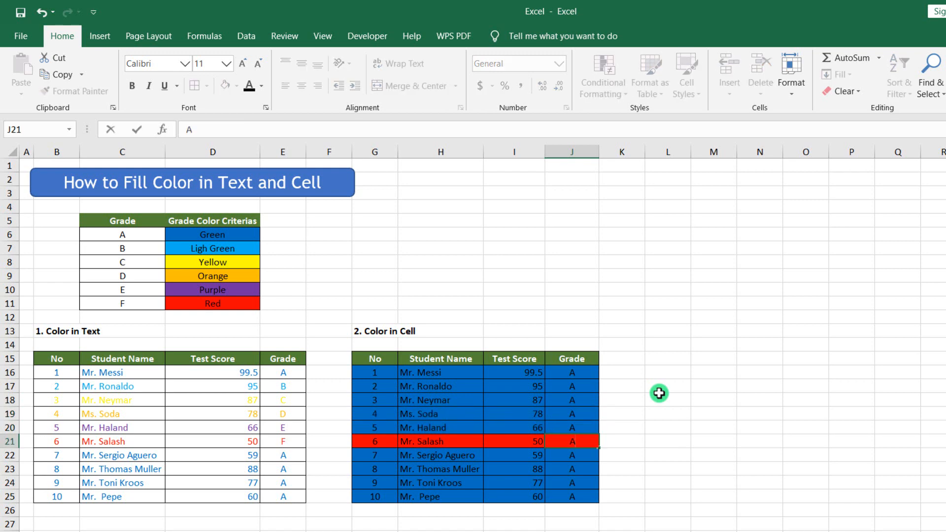
key(Return)
drag(386, 375, 577, 502)
drag(122, 228, 203, 229)
click(514, 398)
Step: Enter the grades B, C, D, E and F in cells J17 to J21 of the Color in Cell table
click(568, 382)
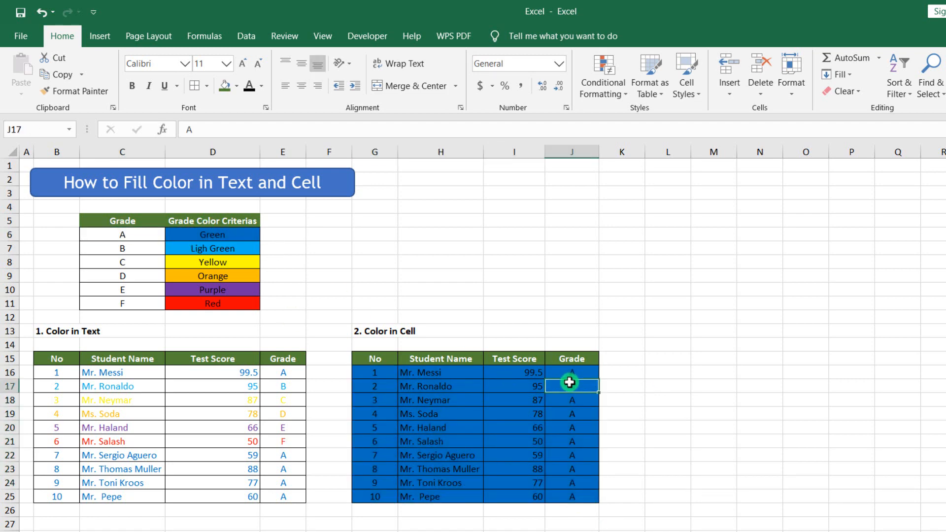
text(B)
key(Return)
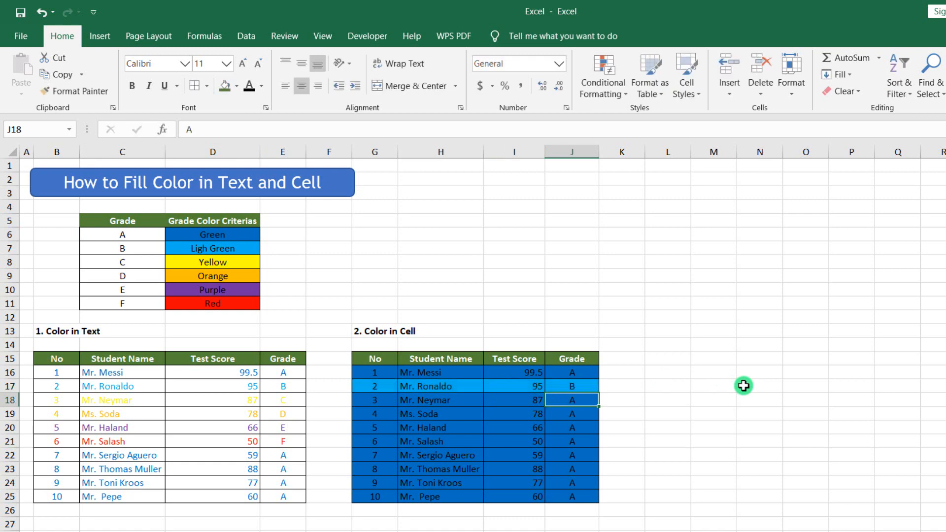
text(C)
key(Return)
text(D)
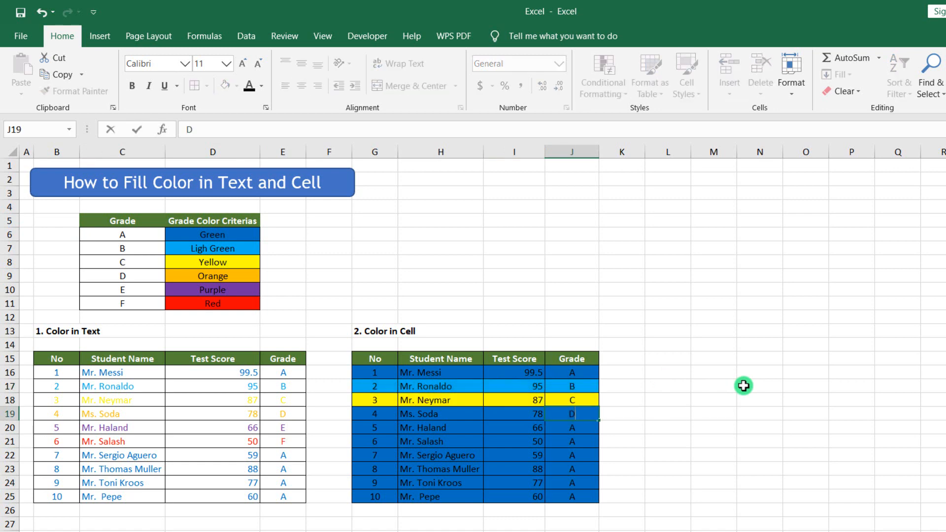
key(Return)
text(E)
key(Return)
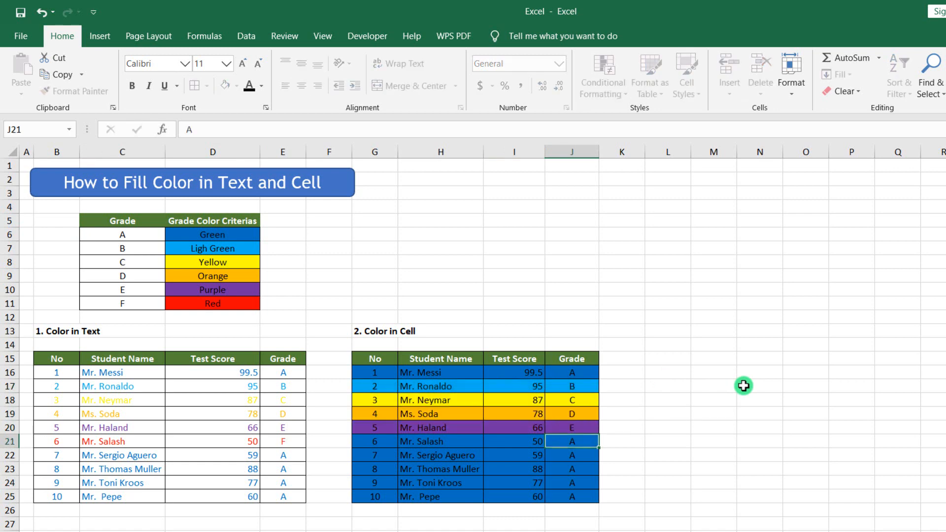
text(F)
key(Return)
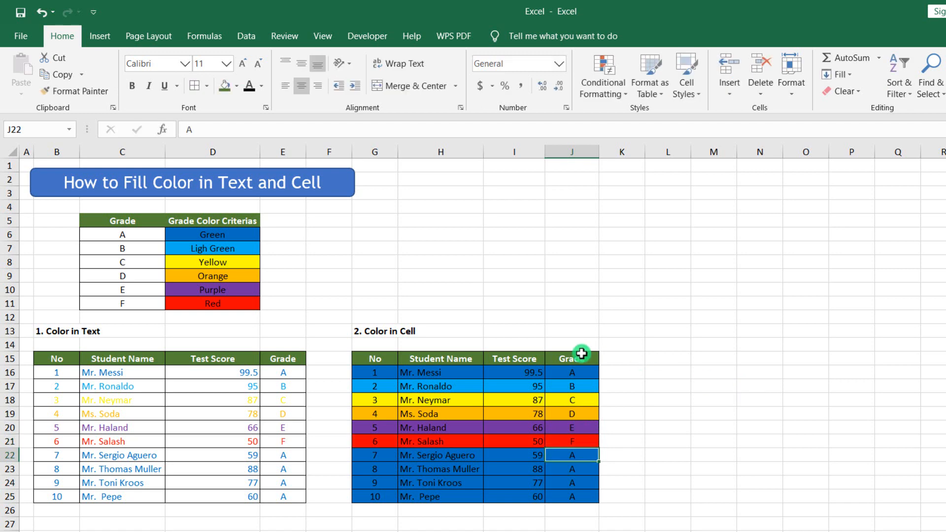
Step: Review the grade color criteria against the row colors of the Color in Cell and Color in Text tables
drag(386, 372, 562, 440)
drag(128, 235, 230, 305)
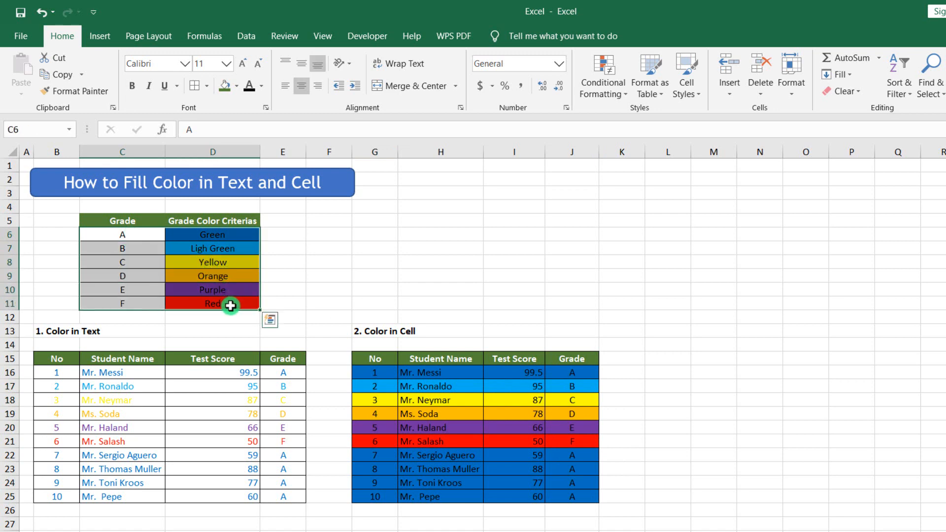
click(441, 388)
click(520, 331)
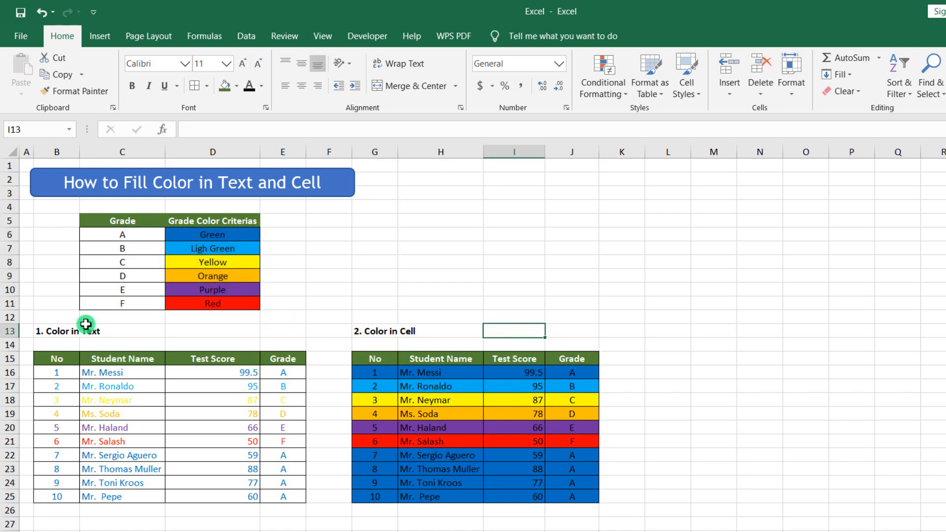
drag(110, 224, 222, 305)
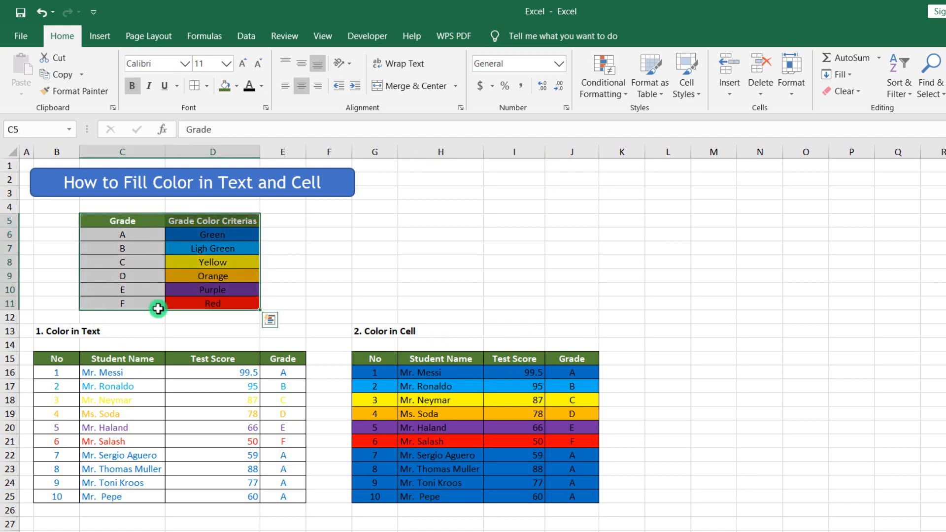
drag(69, 330, 285, 496)
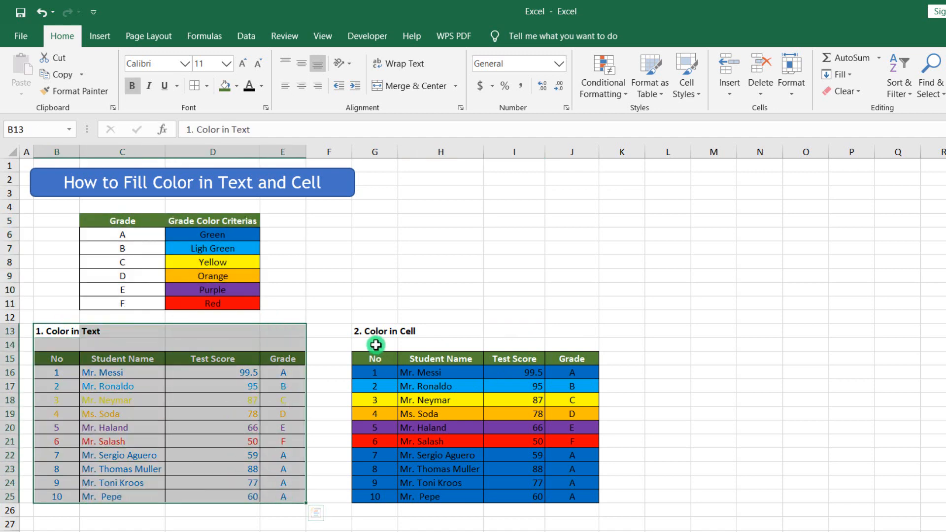
drag(372, 331, 583, 500)
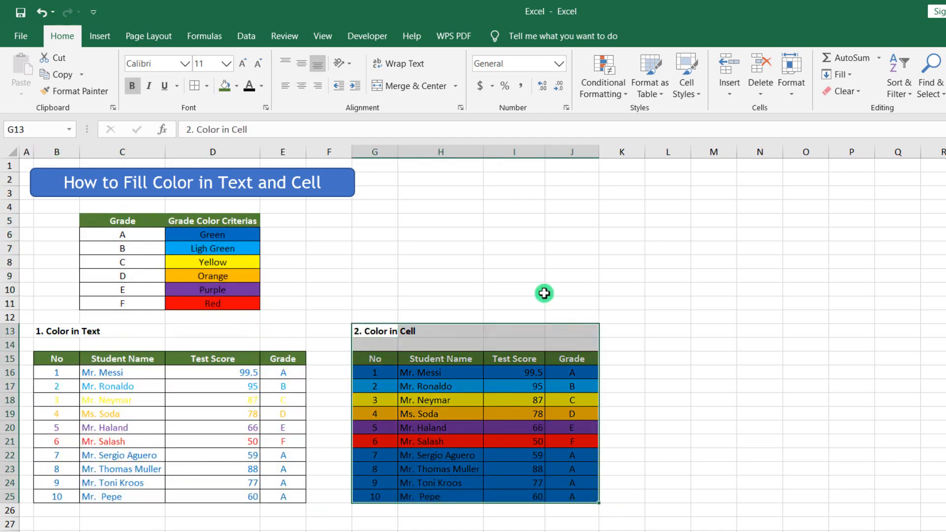
click(544, 293)
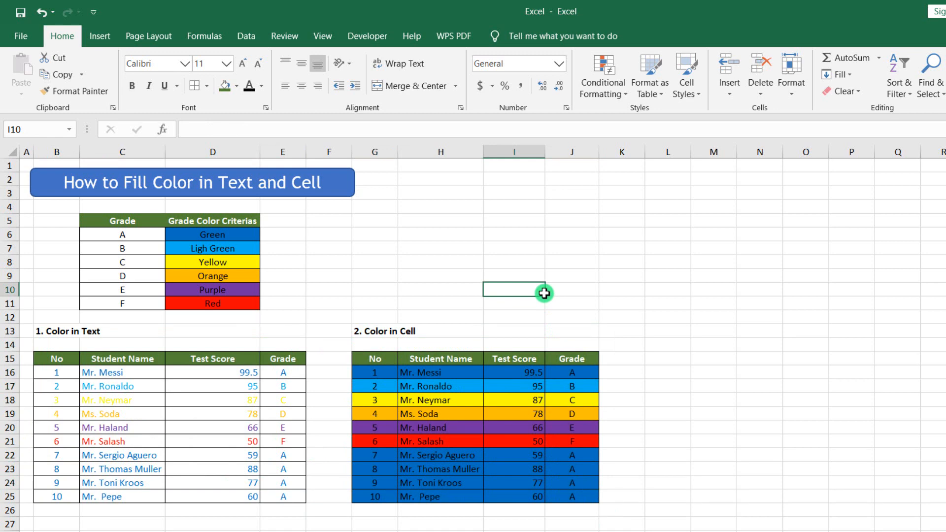